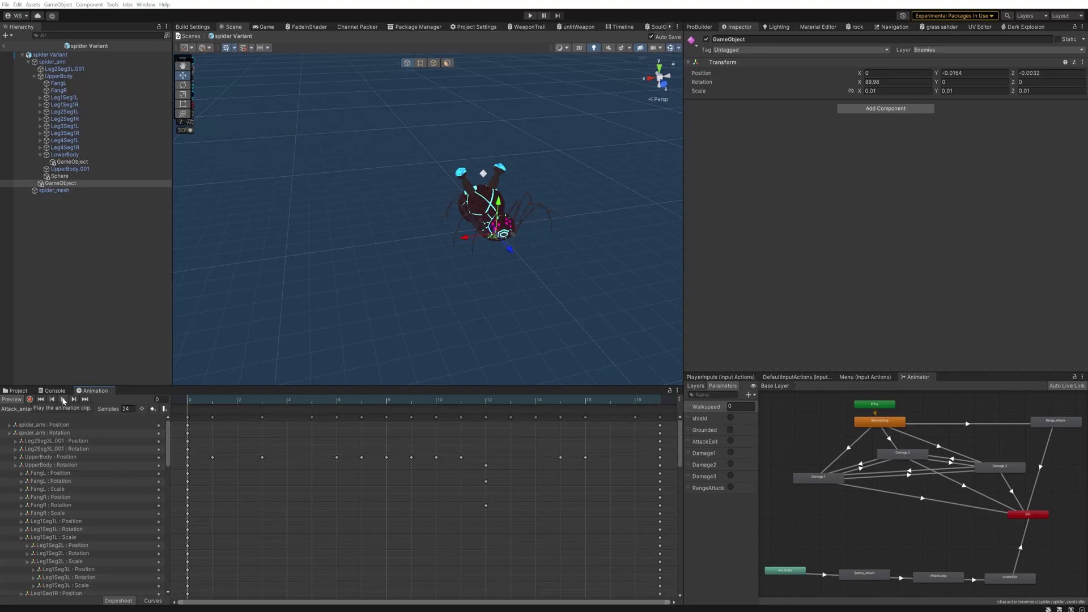
- Play the shield animation clip and orbit the Scene view around the spider and glowing shield
left_click(63, 400)
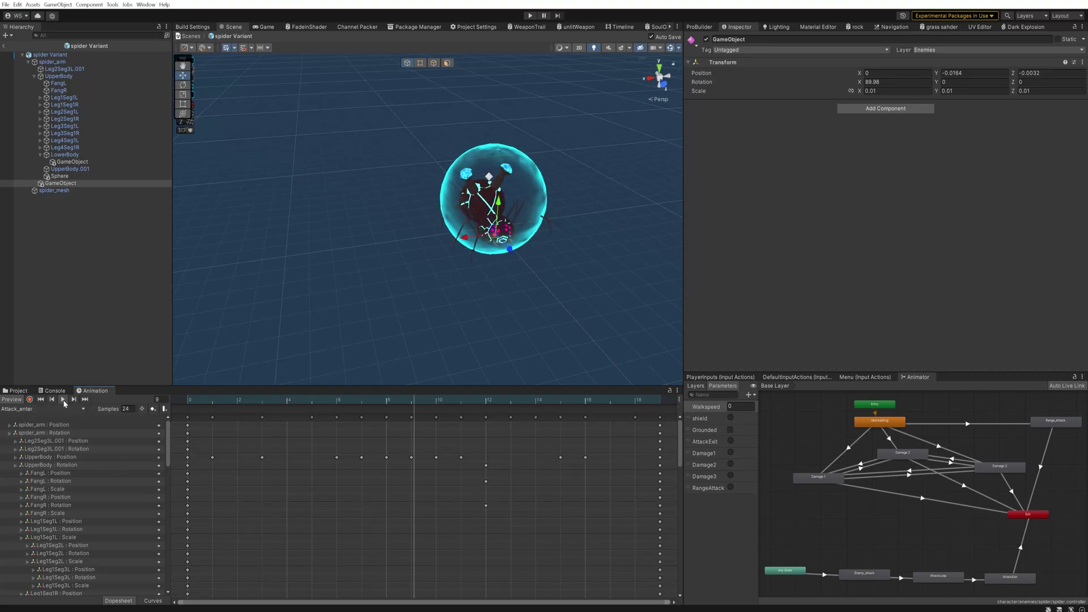
left_click_drag(558, 256, 533, 308, "alt")
scroll(533, 308, "down", 3)
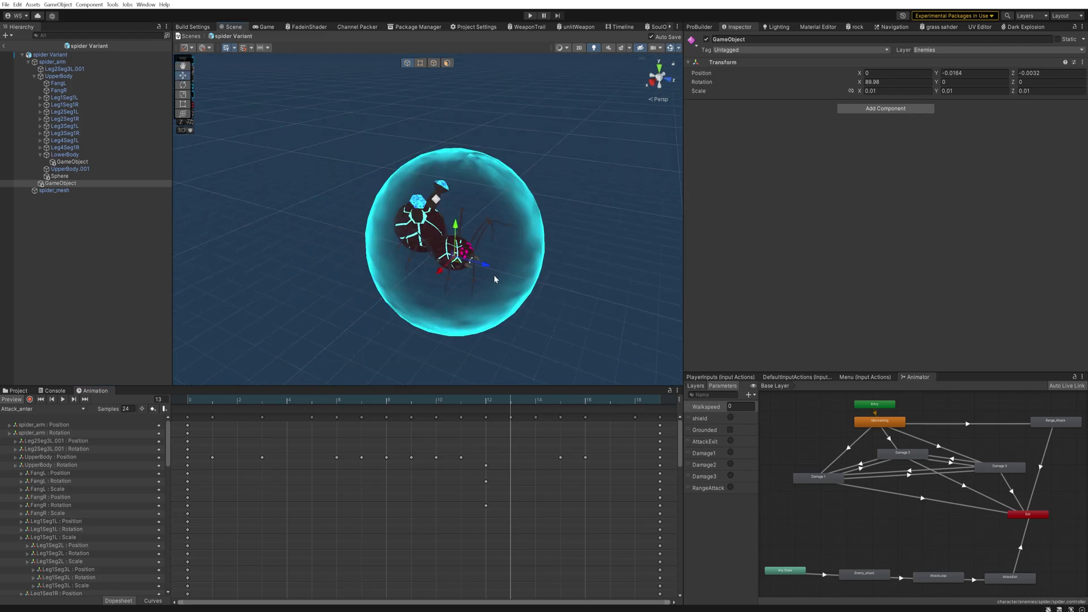
left_click_drag(550, 286, 374, 279, "alt")
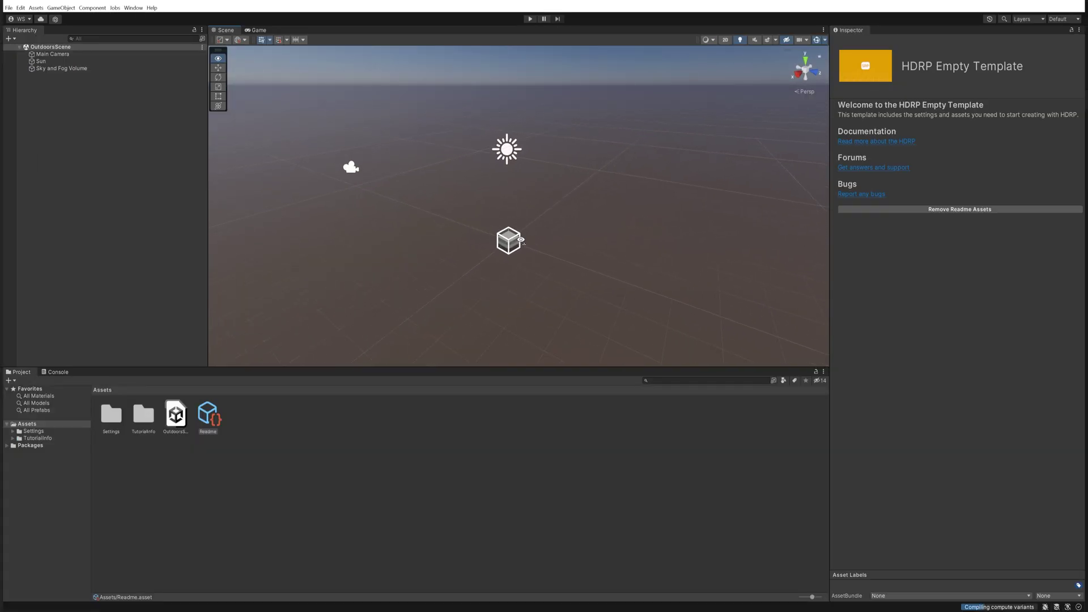
left_click_drag(521, 242, 528, 245, "alt")
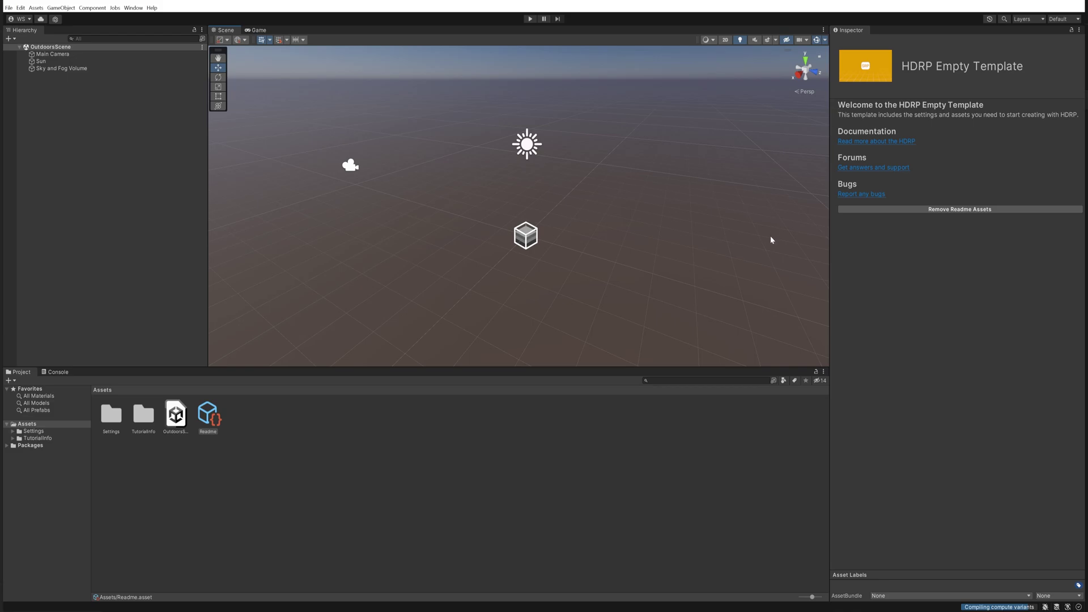
- Create an HDRP Lit Shader Graph in the Assets folder named 'ForceField' and open it
left_click(270, 413)
right_click(271, 420)
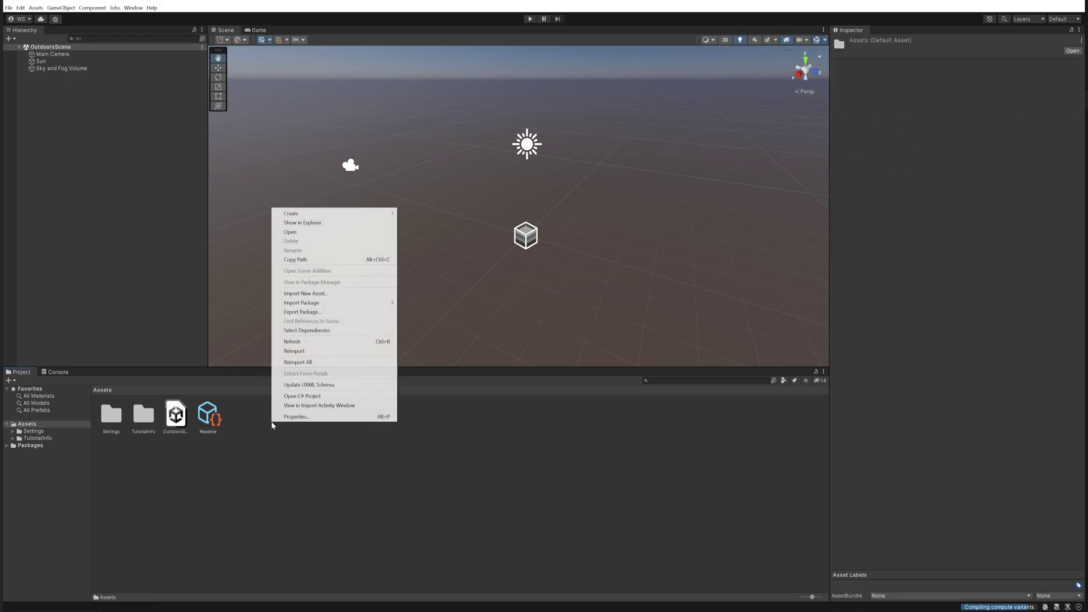
mouse_move(373, 217)
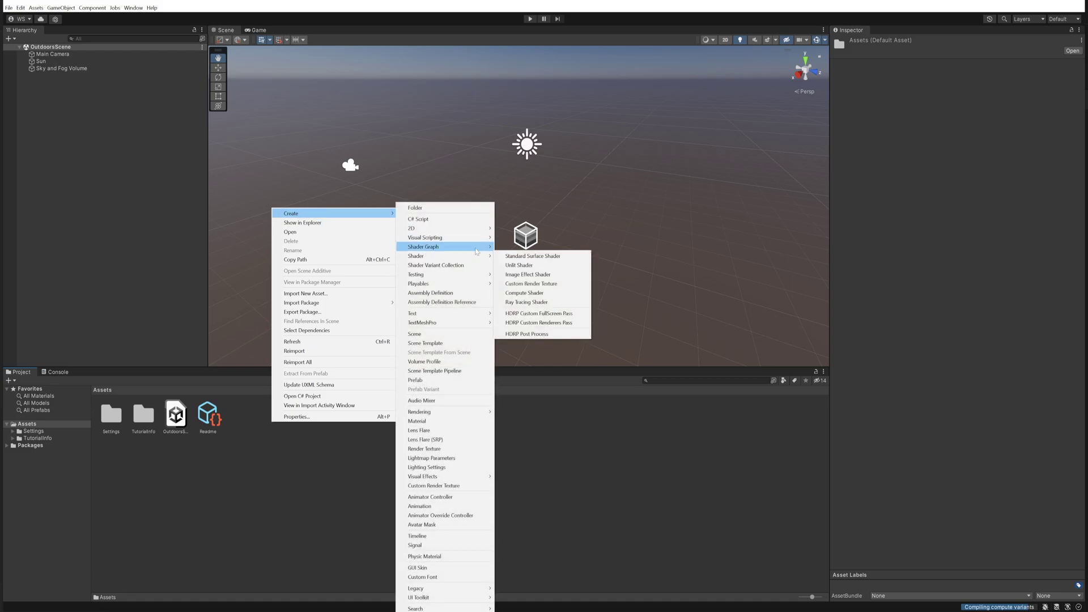
mouse_move(477, 251)
mouse_move(525, 249)
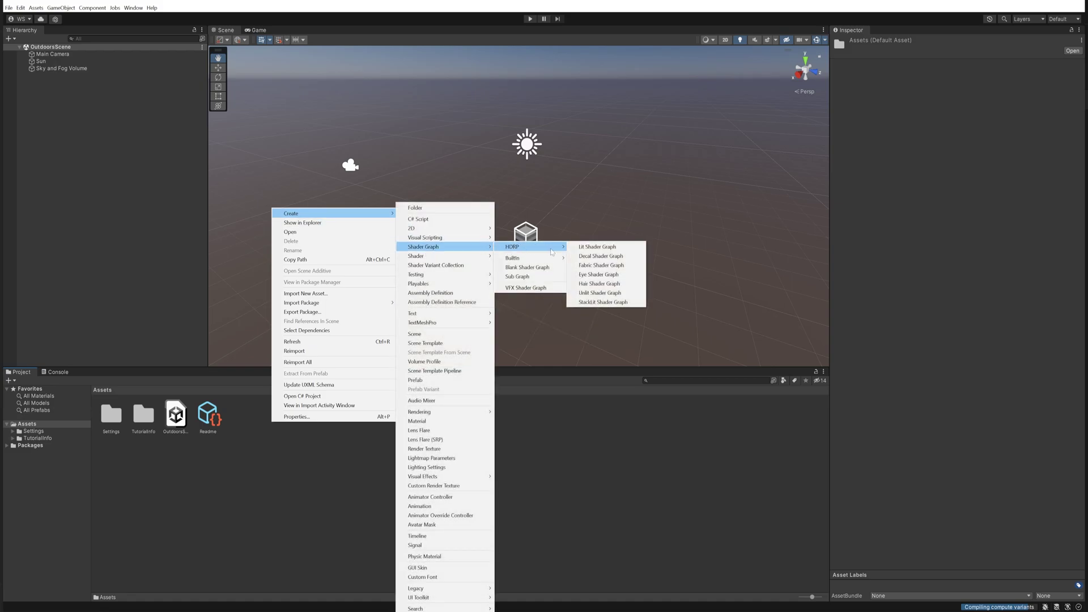
left_click(597, 250)
type("Force")
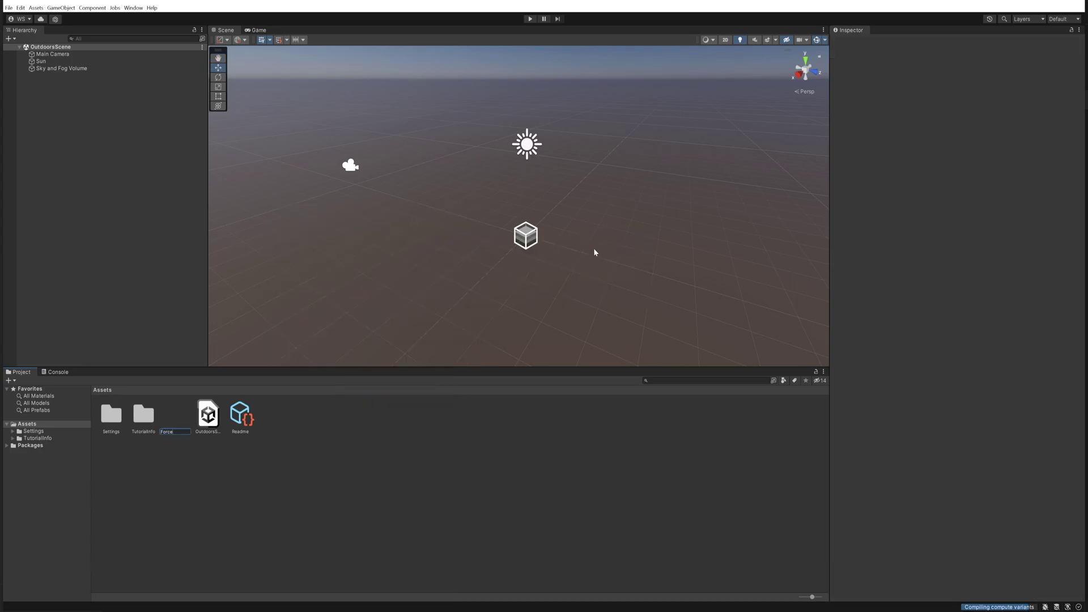
type("Field")
key("Return")
key("Return")
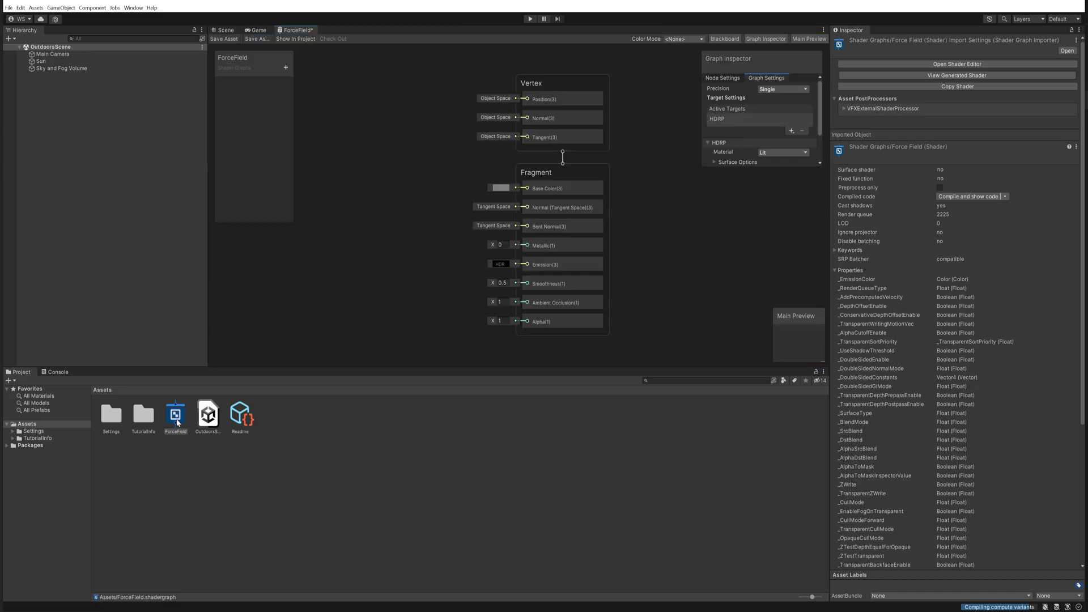
- Set the ForceField graph's Surface Type to Transparent under Surface Options
middle_click_drag(356, 289, 374, 275)
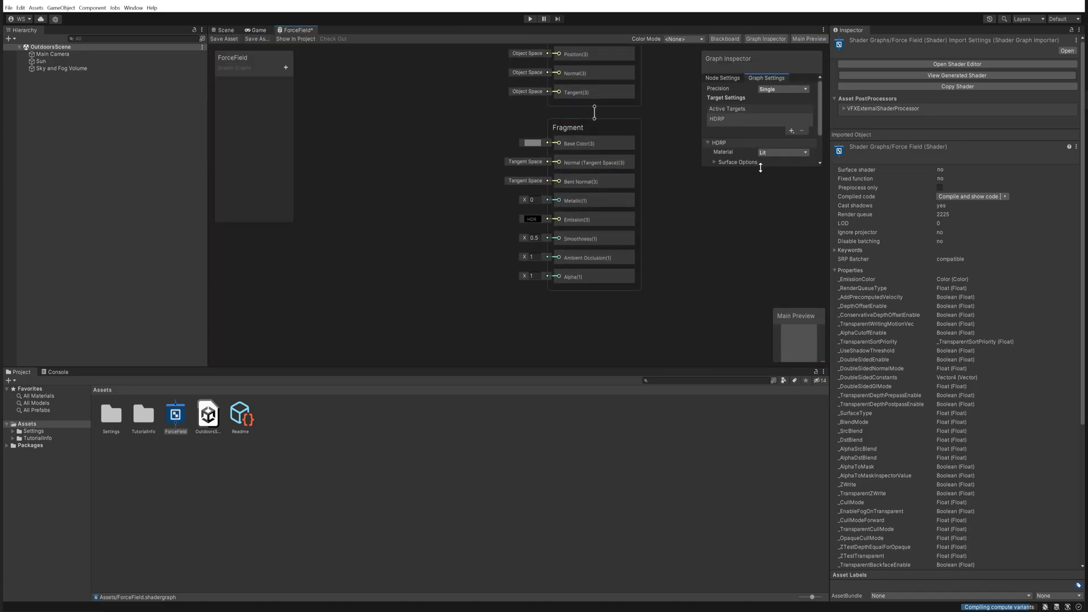
left_click_drag(760, 164, 755, 282)
left_click(719, 163)
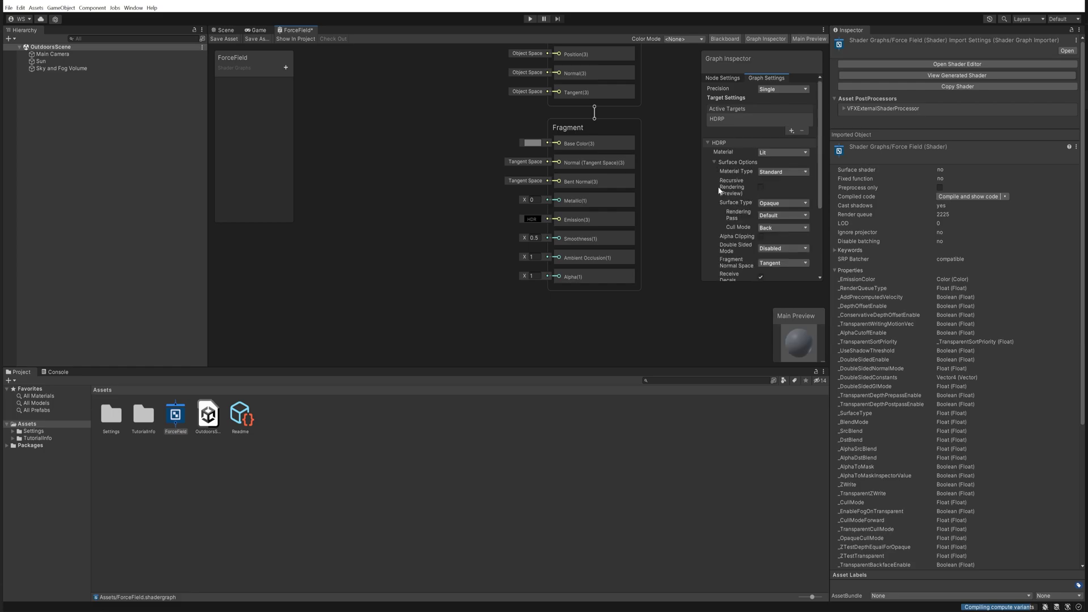
left_click(777, 208)
left_click(777, 223)
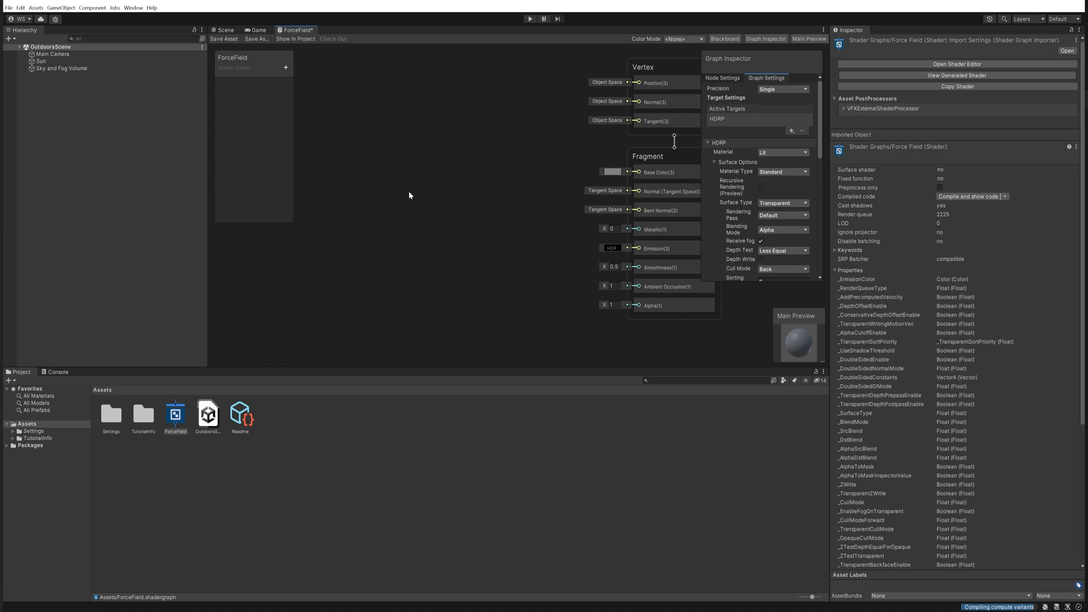
- Add a Fresnel Effect node and connect its output to the Fragment Alpha
key("space")
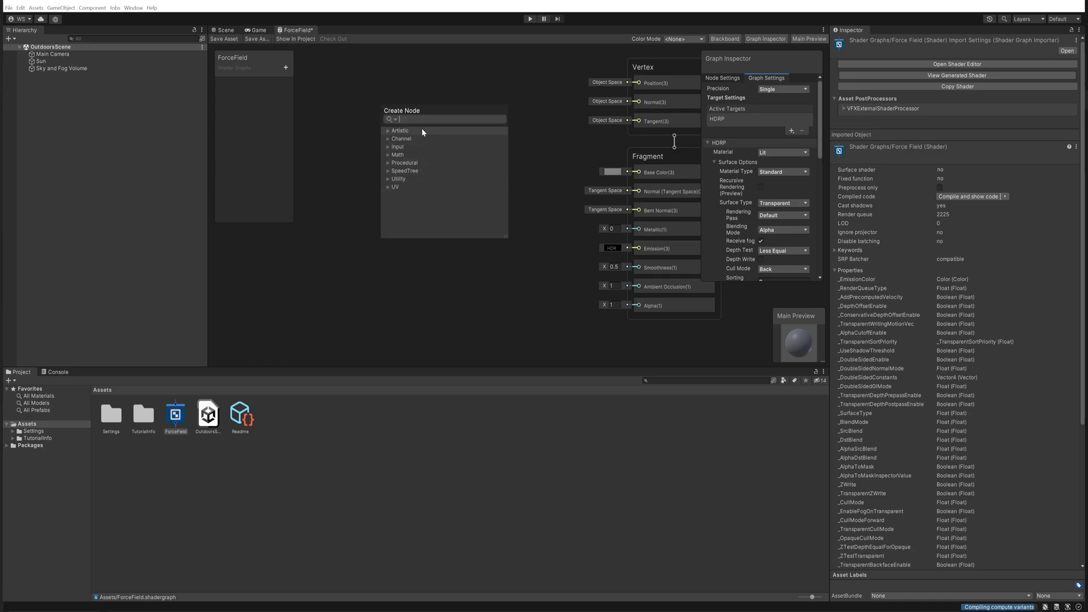
type("fre")
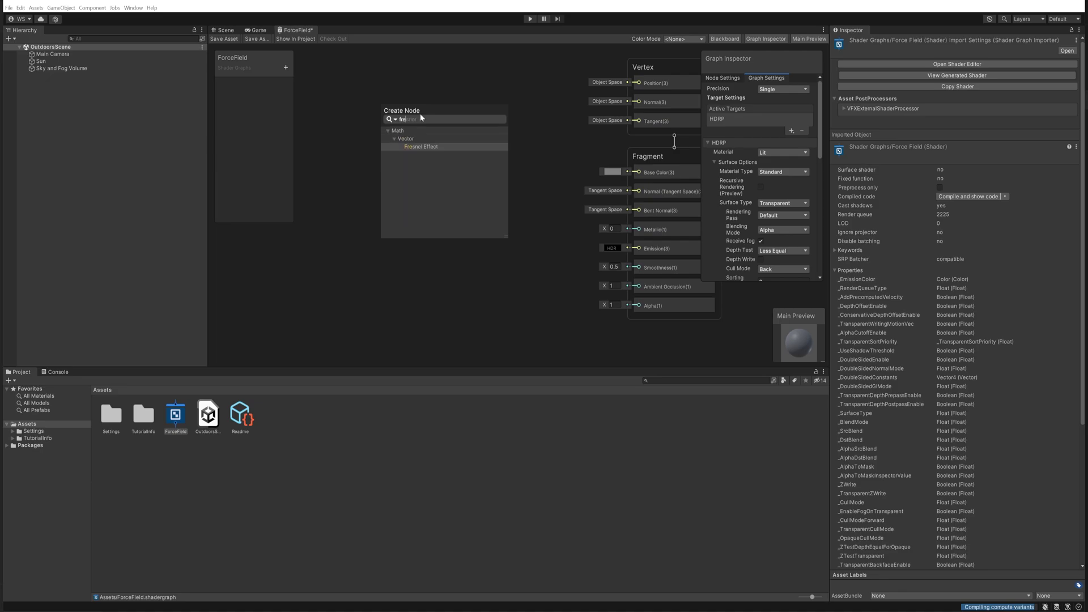
key("Return")
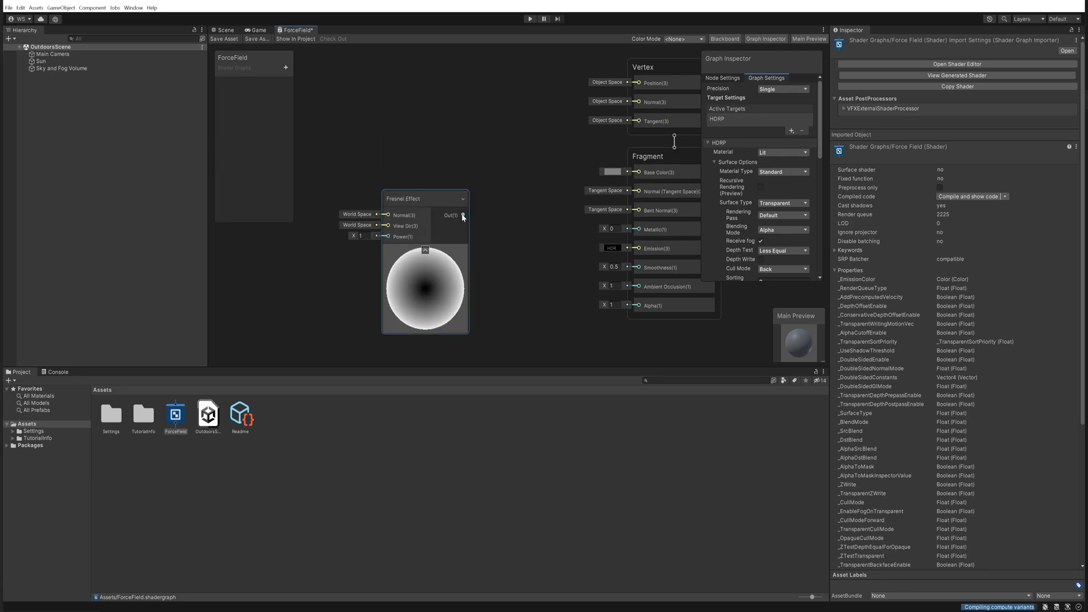
left_click_drag(463, 215, 643, 308)
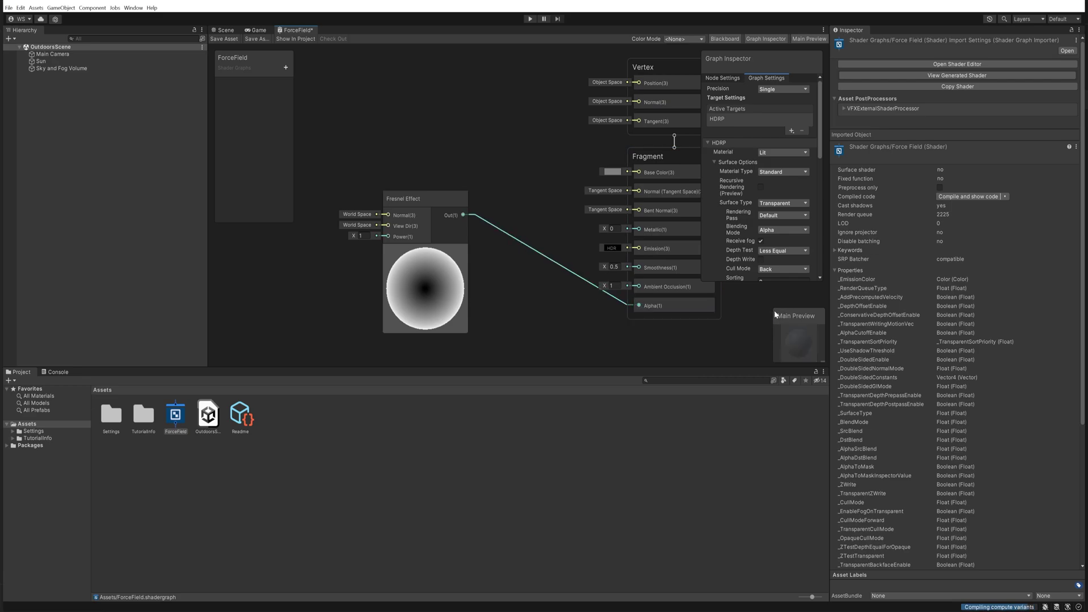
left_click_drag(800, 330, 375, 119)
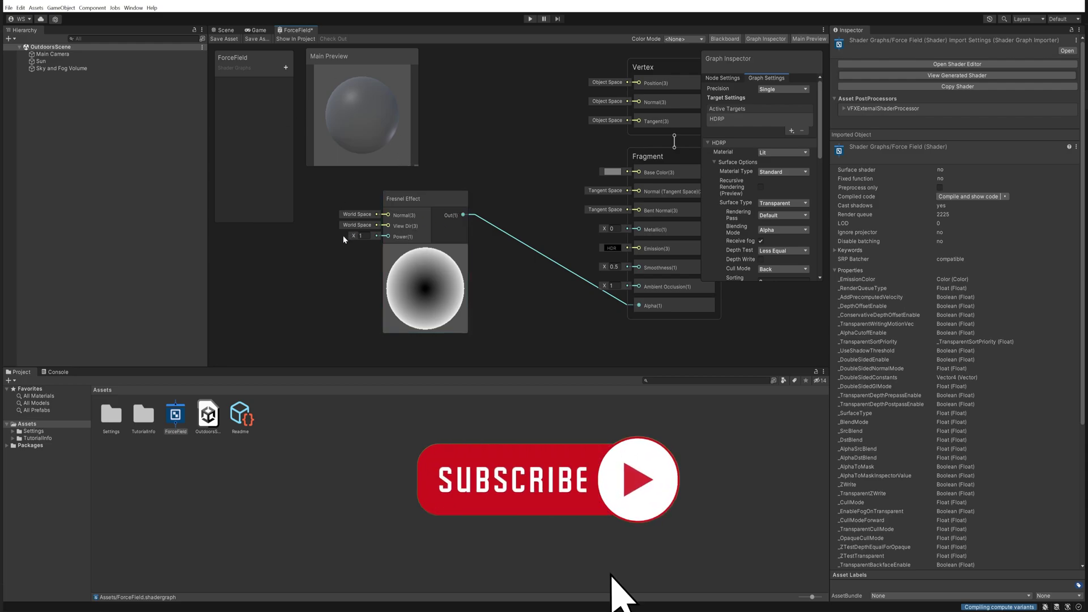
- Raise the Fresnel Power to about 5.37 and move the node left to make room
left_click_drag(342, 236, 364, 233)
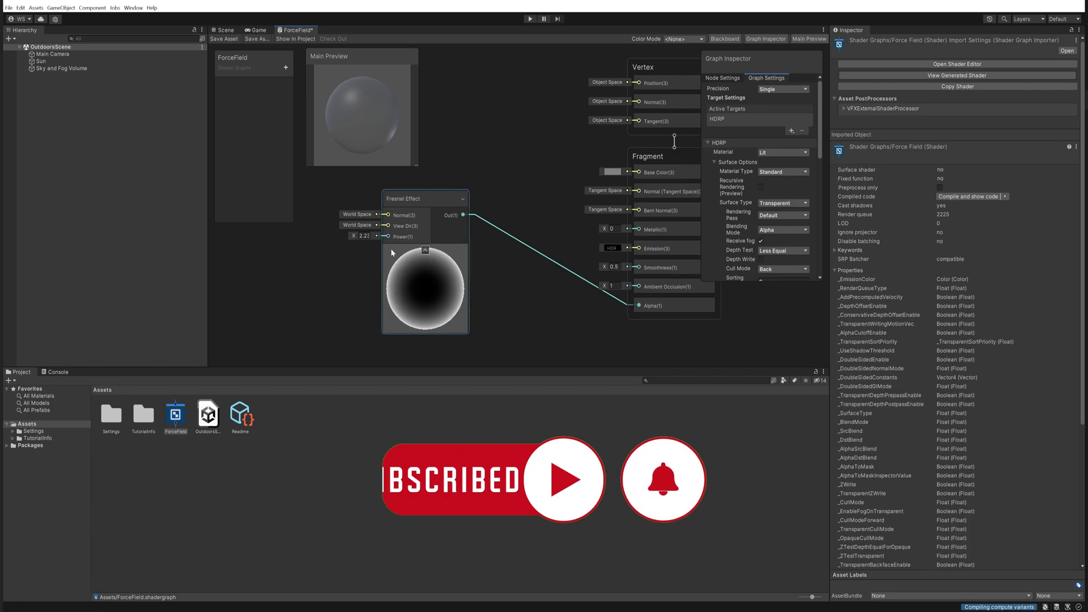
left_click_drag(354, 235, 386, 242)
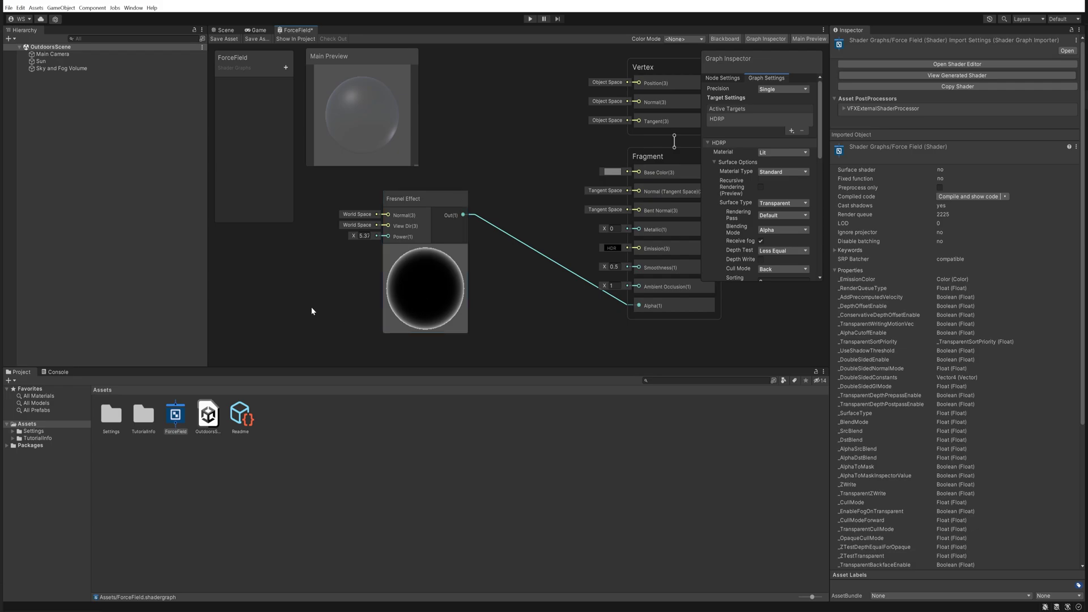
middle_click_drag(312, 309, 391, 280)
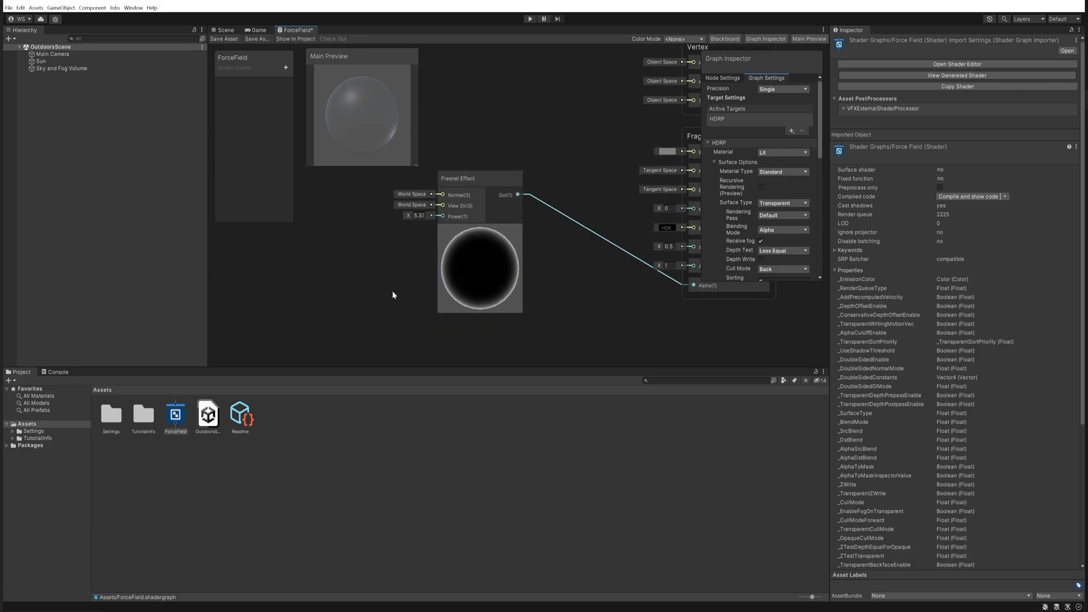
scroll(392, 291, "down", 2)
left_click_drag(457, 225, 355, 223)
middle_click_drag(307, 318, 480, 274)
- Add a Gradient Noise node, set its Scale to 14, and position it beside the Fresnel
key("space")
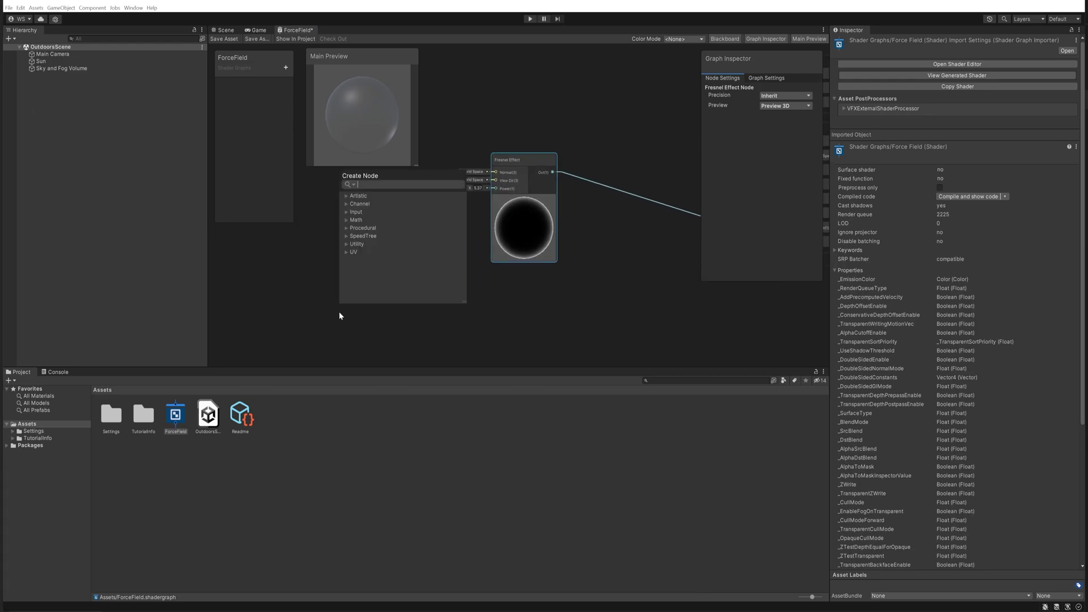
type("noise")
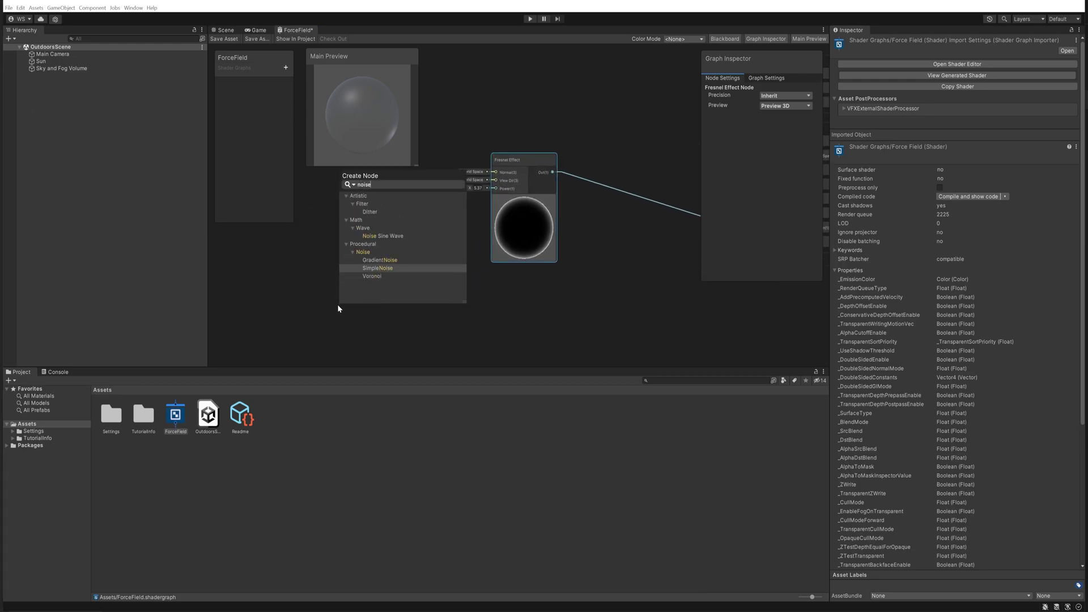
key("Up")
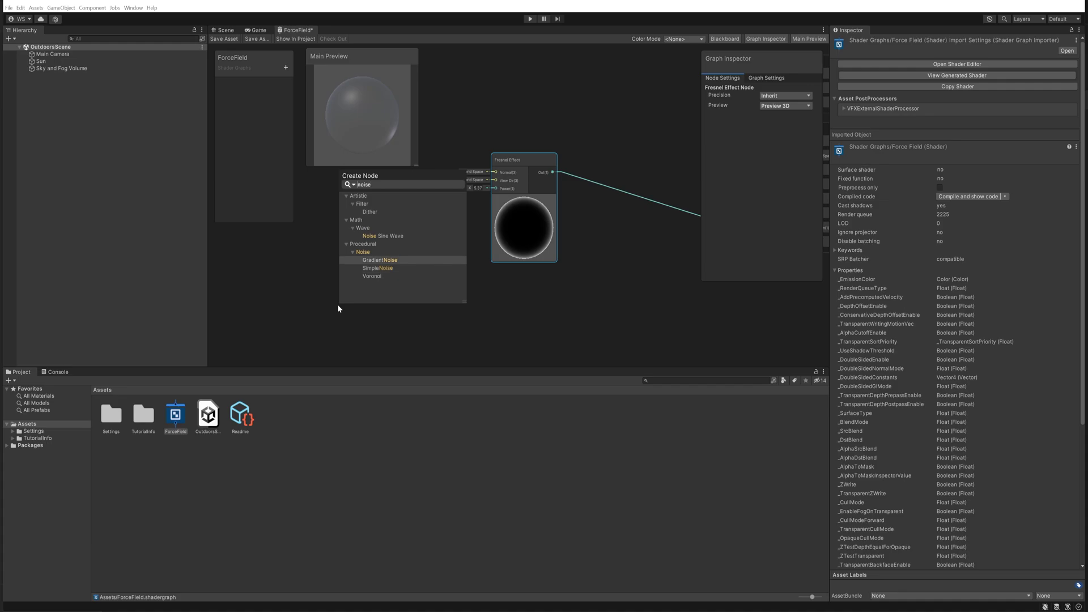
key("Down")
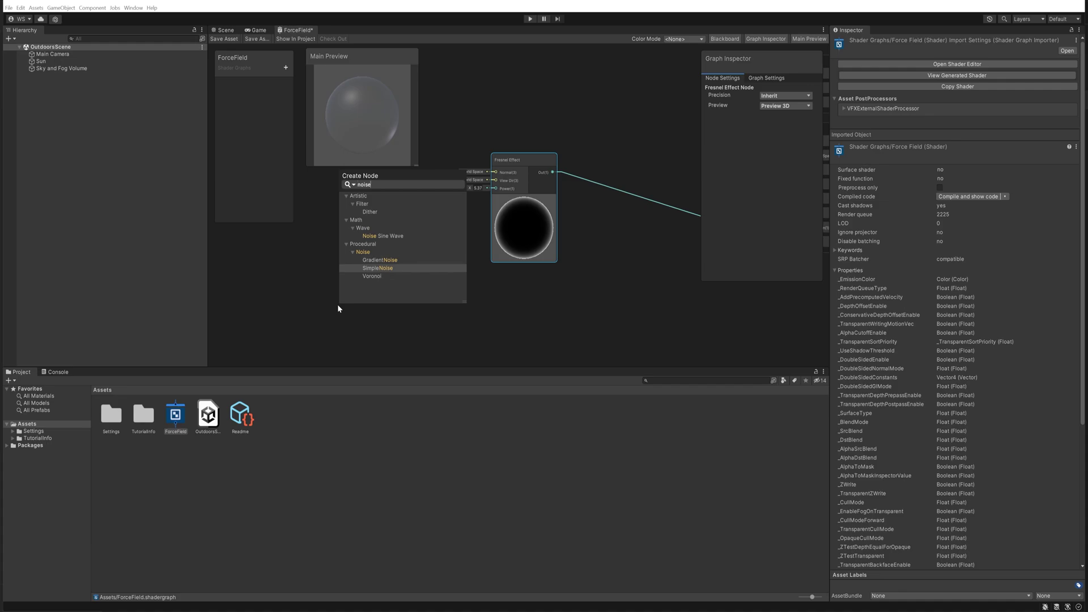
key("Up")
key("Return")
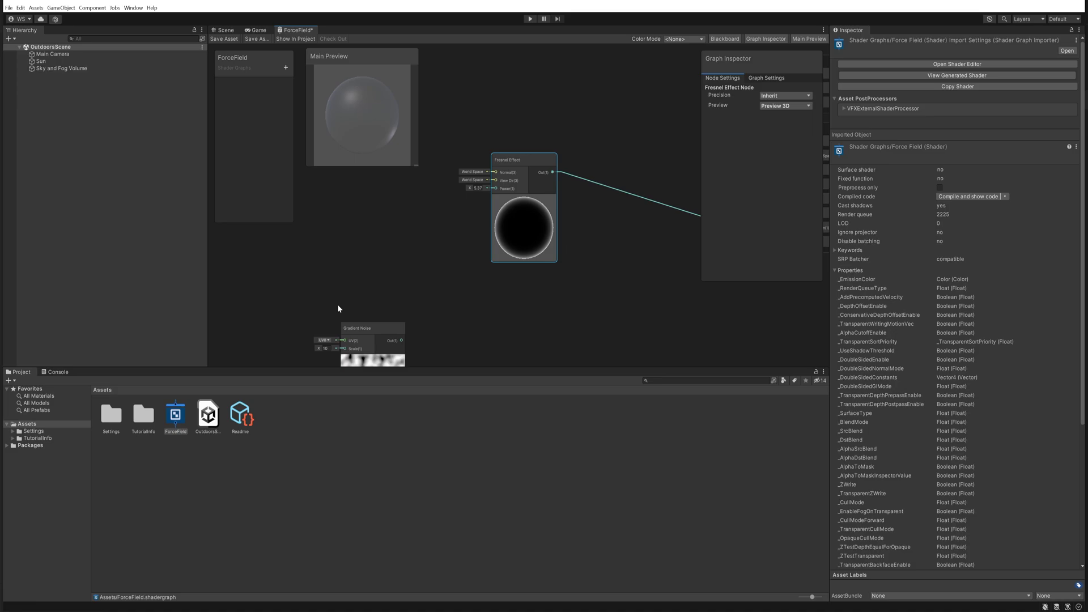
left_click_drag(387, 326, 358, 241)
left_click_drag(292, 262, 319, 284)
left_click(467, 323)
key("a")
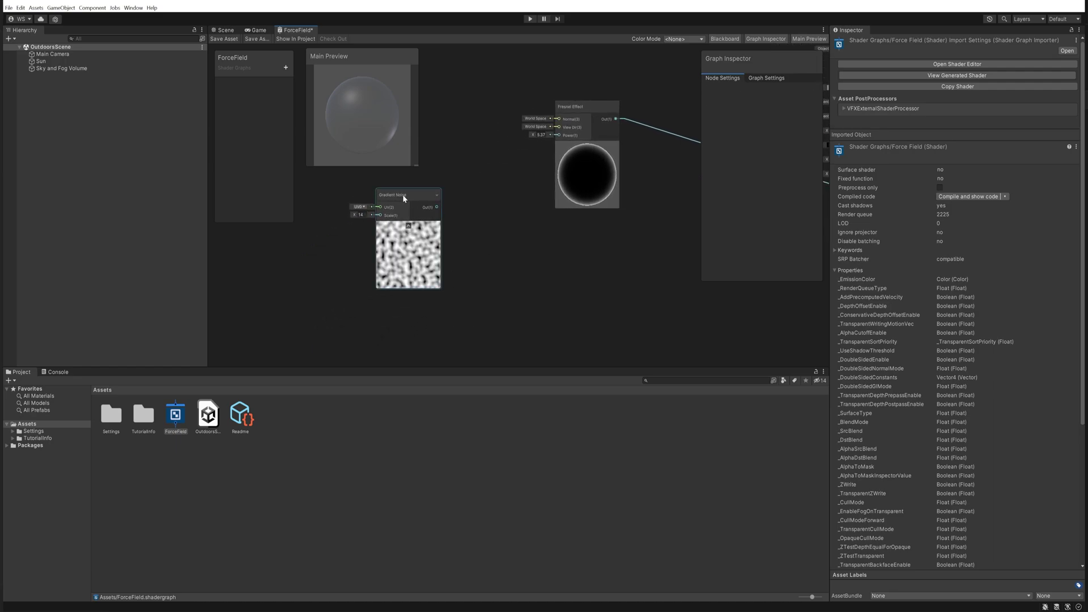
left_click_drag(402, 196, 535, 247)
left_click(514, 248)
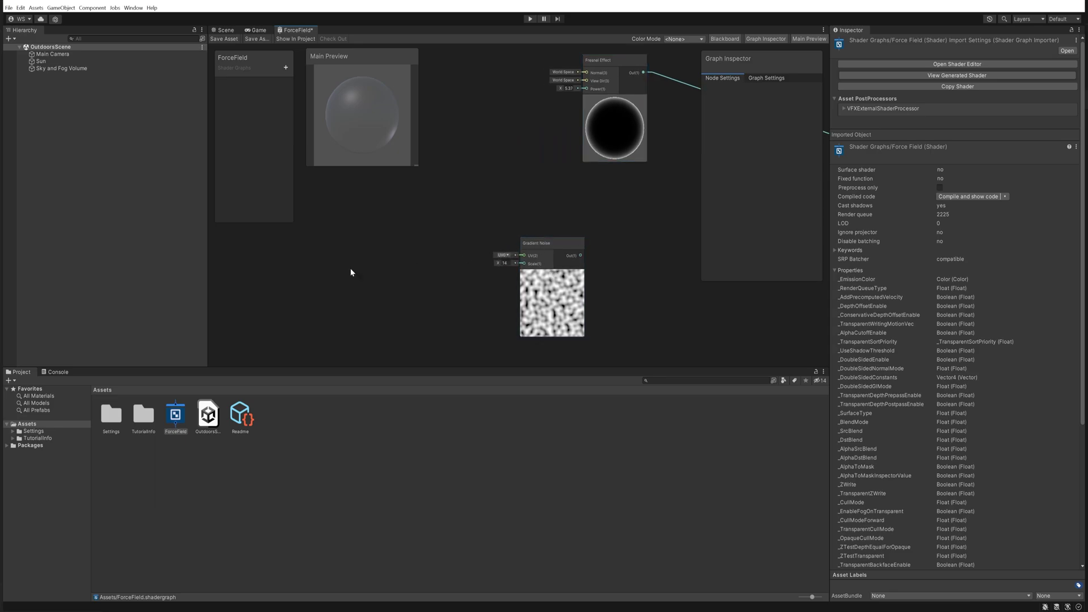
- Add a Tiling And Offset node to the graph
key("space")
type("tiling")
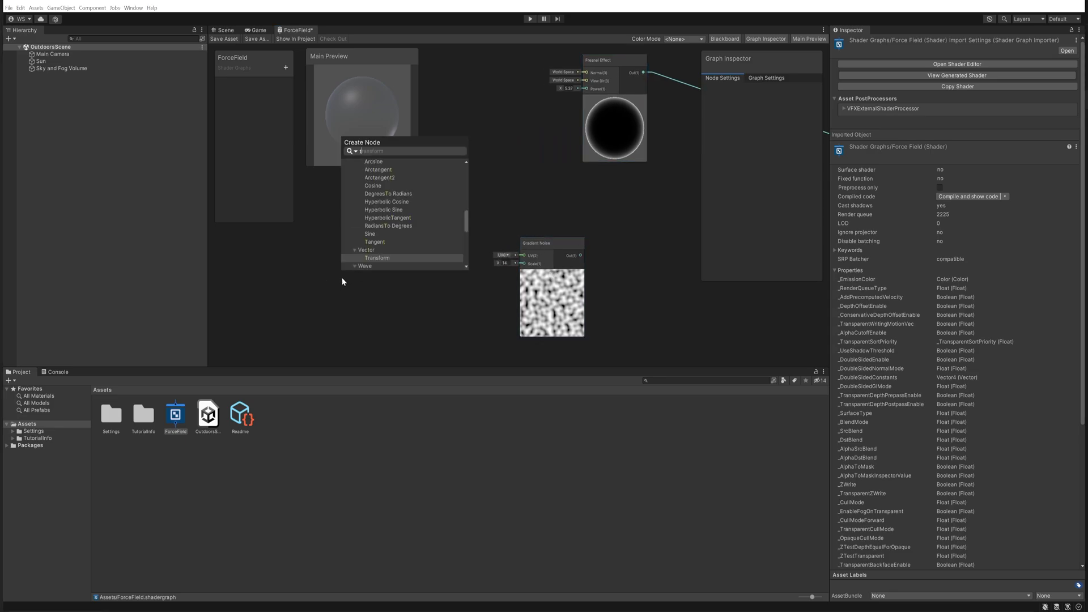
key("Return")
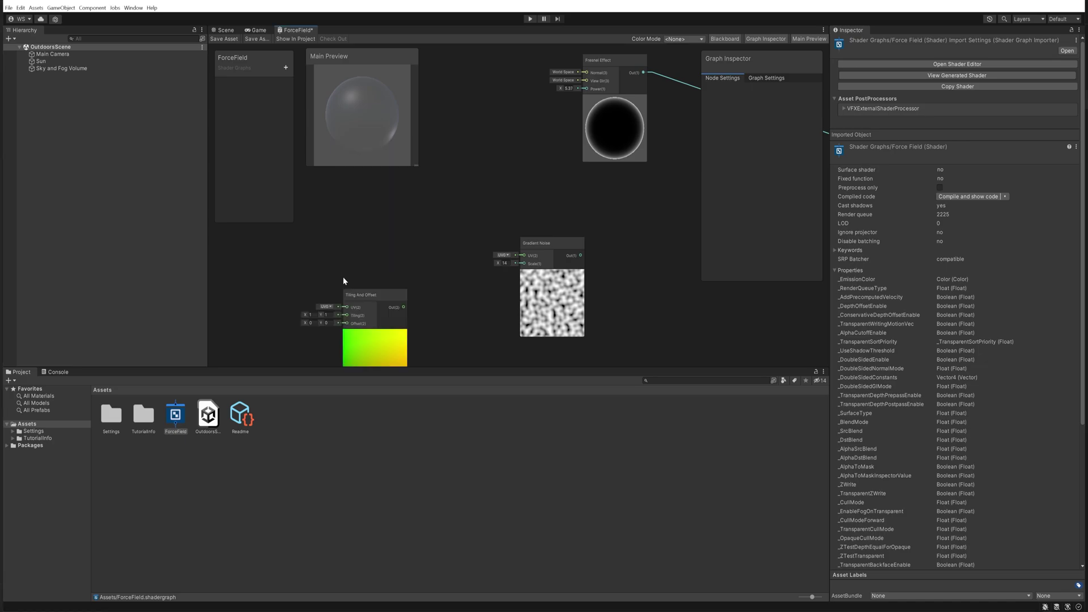
left_click_drag(369, 296, 524, 255)
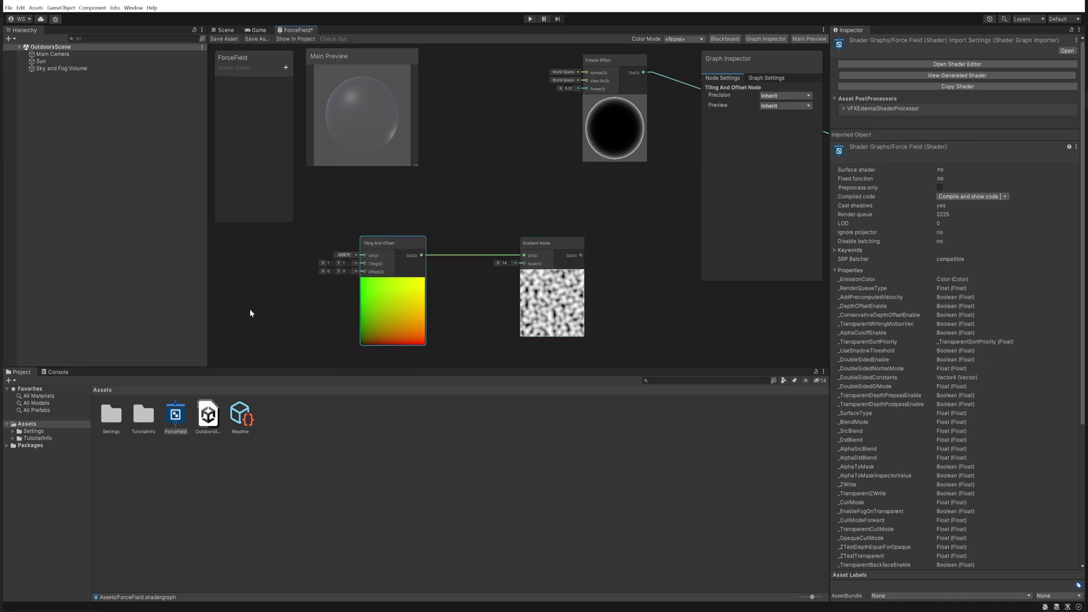
middle_click_drag(250, 313, 444, 279)
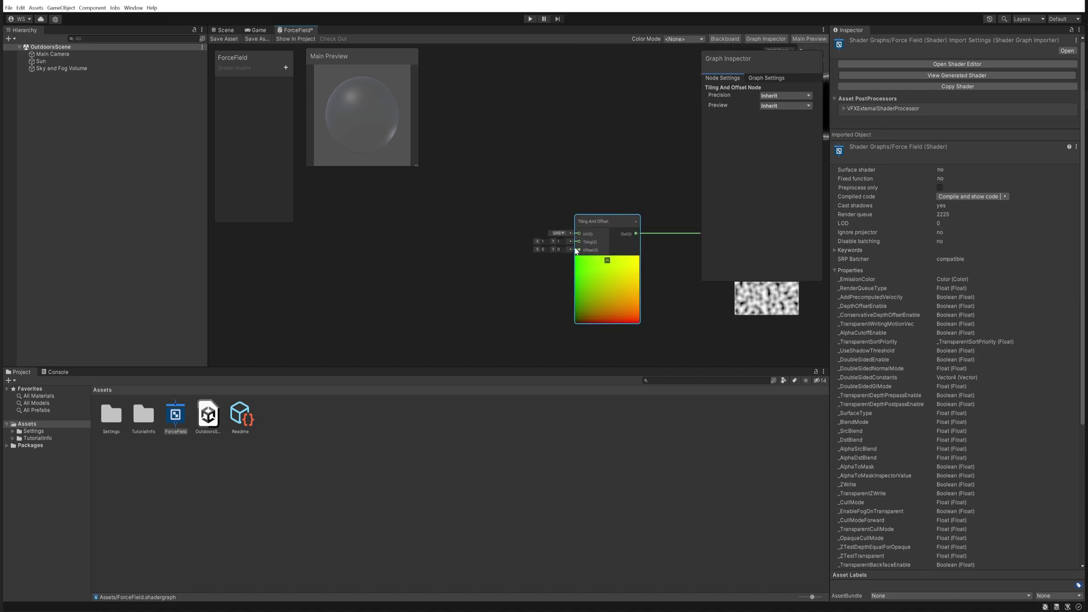
left_click(455, 259)
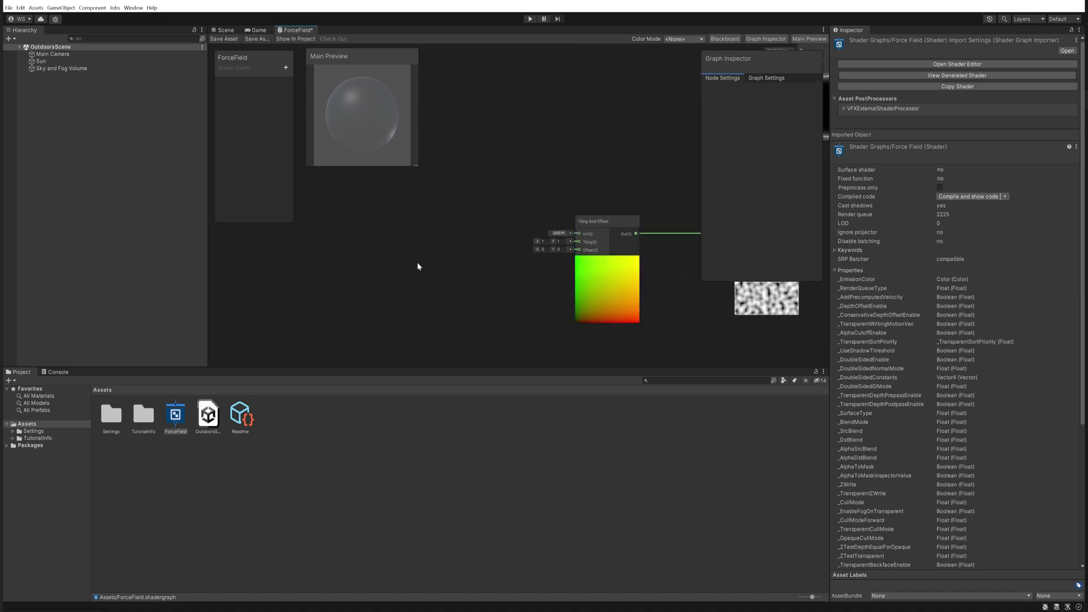
- Add a Time node and connect its output to Tiling And Offset's Offset
key("space")
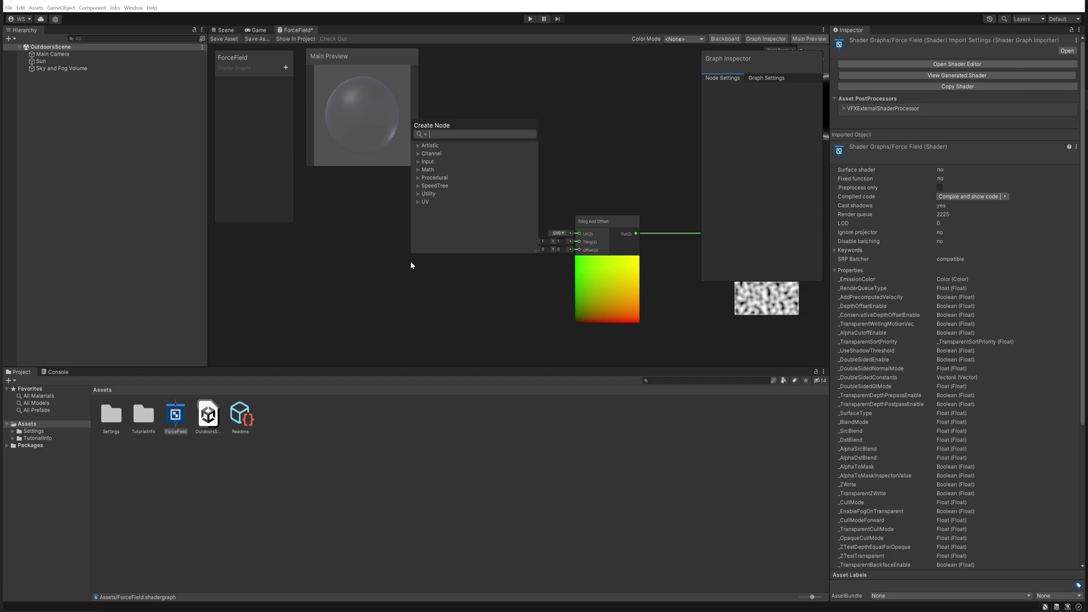
type("time")
key("Return")
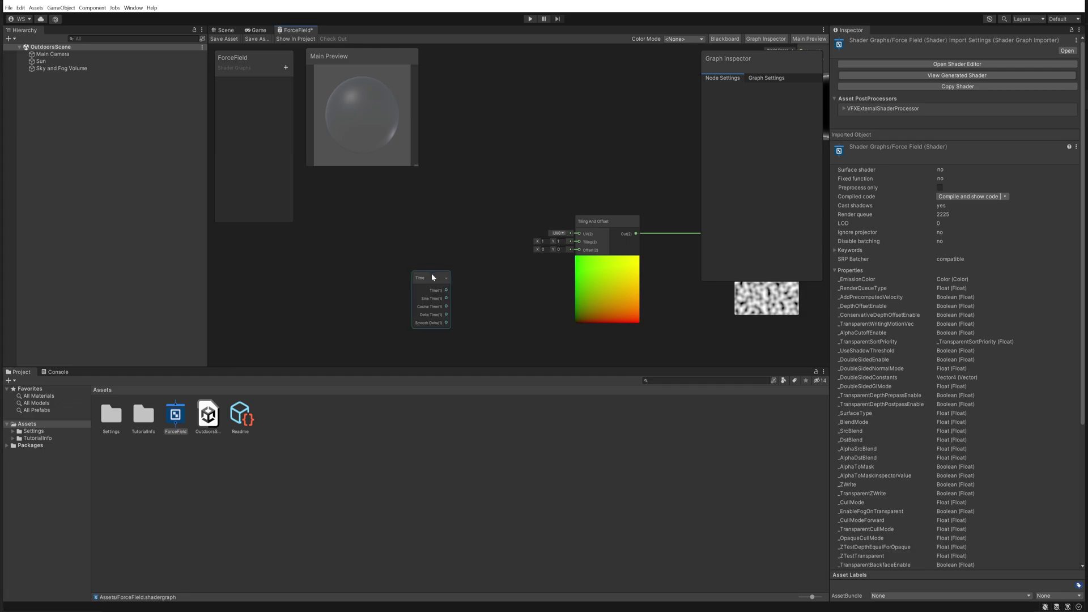
left_click_drag(431, 275, 578, 251)
middle_click_drag(663, 297, 479, 298)
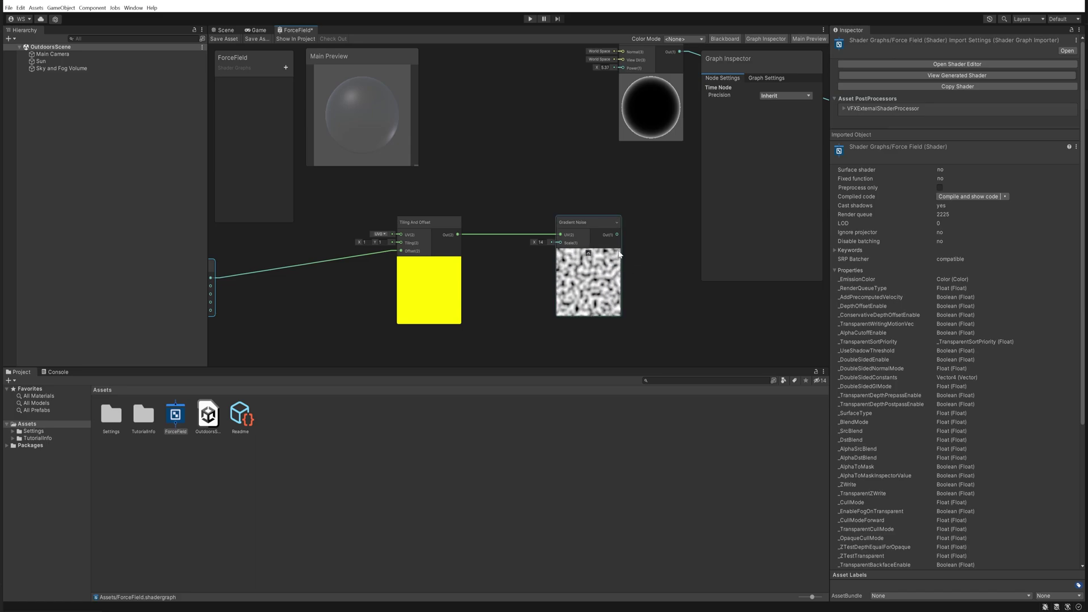
scroll(364, 306, "down", 1)
middle_click_drag(365, 306, 486, 273)
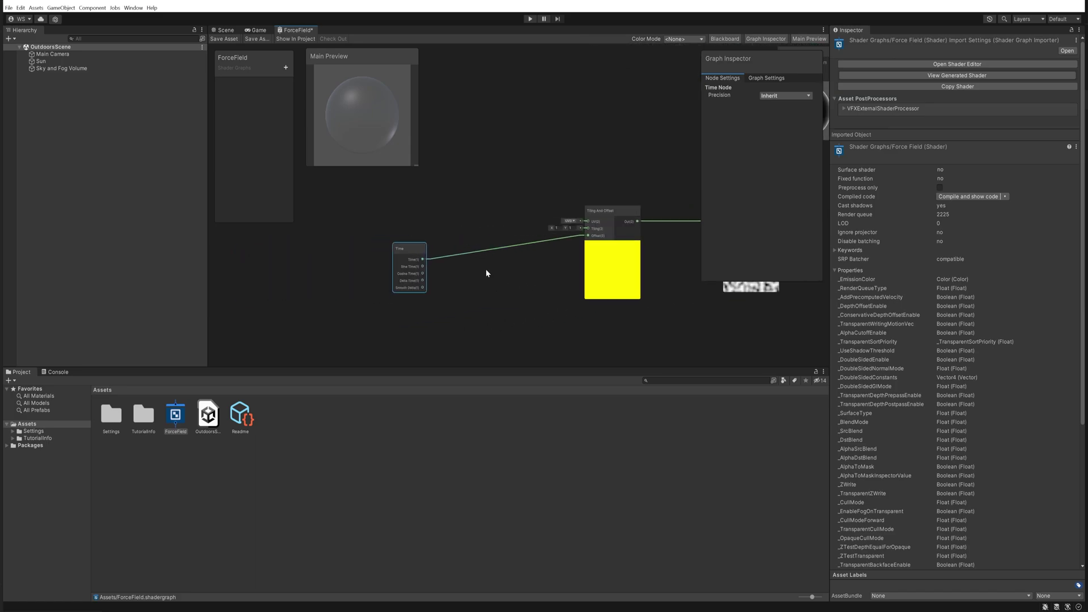
- Insert a Multiply node after Time with its B value set to 0.5
mouse_move(408, 251)
left_mouse_down()
mouse_move(359, 246)
mouse_move(427, 247)
left_mouse_up()
type("mul")
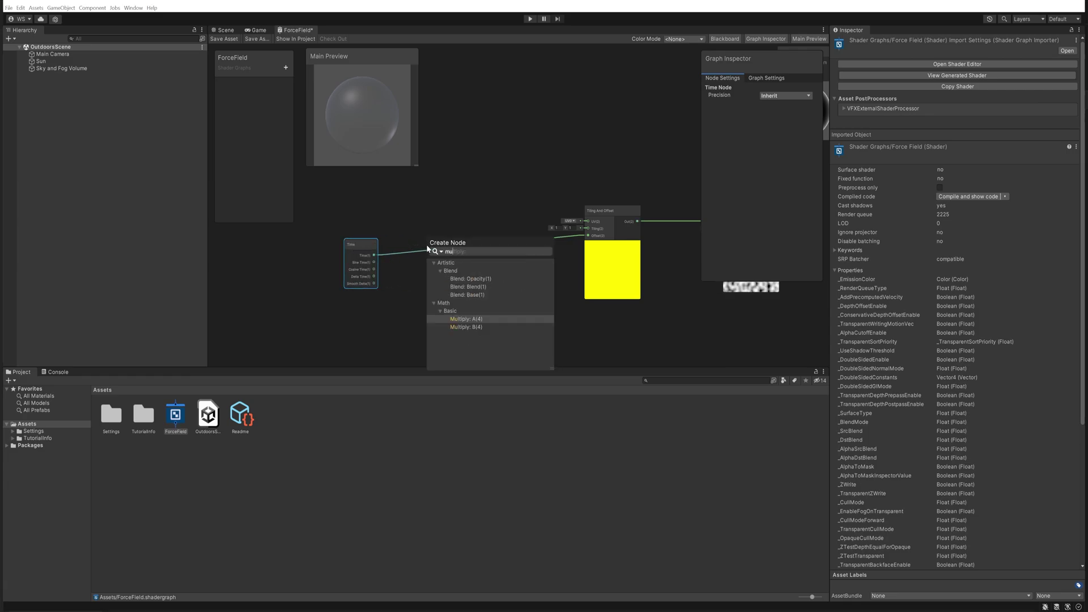
key("Return")
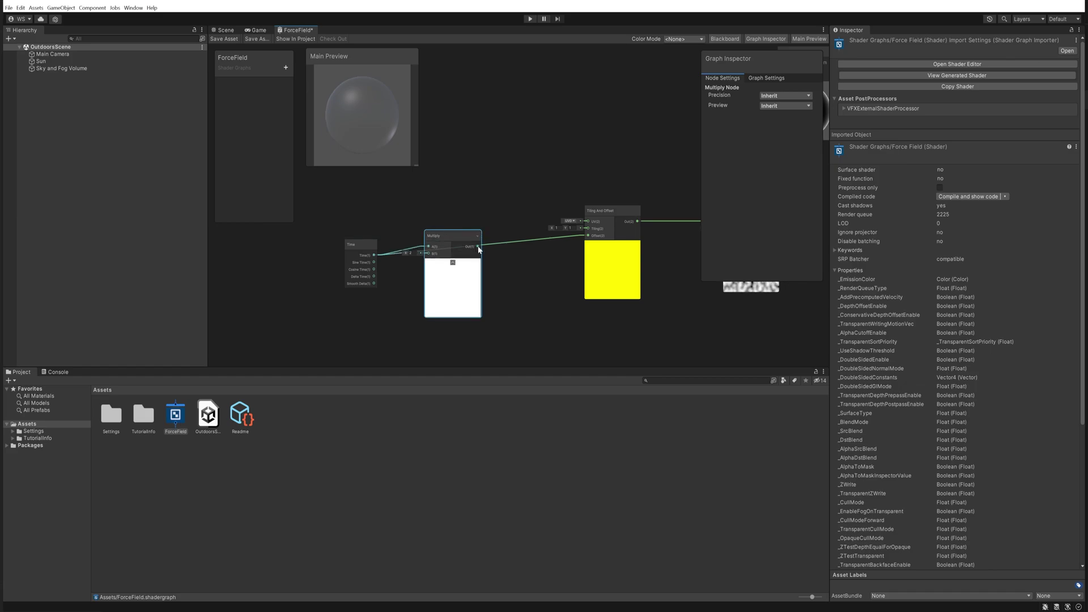
middle_click_drag(478, 249, 384, 247)
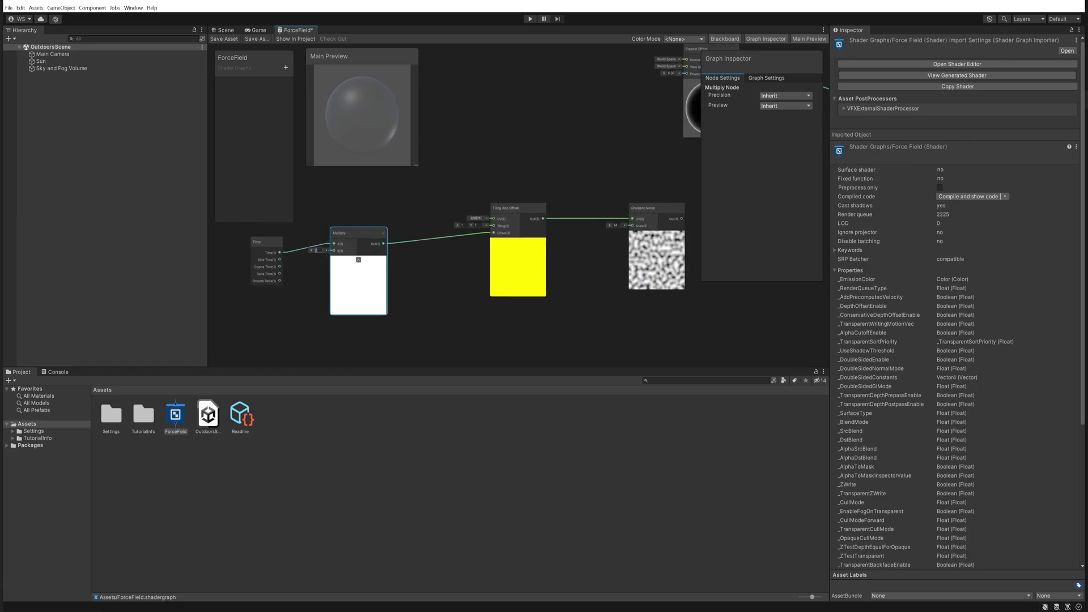
type("0")
key("Return")
type(".5")
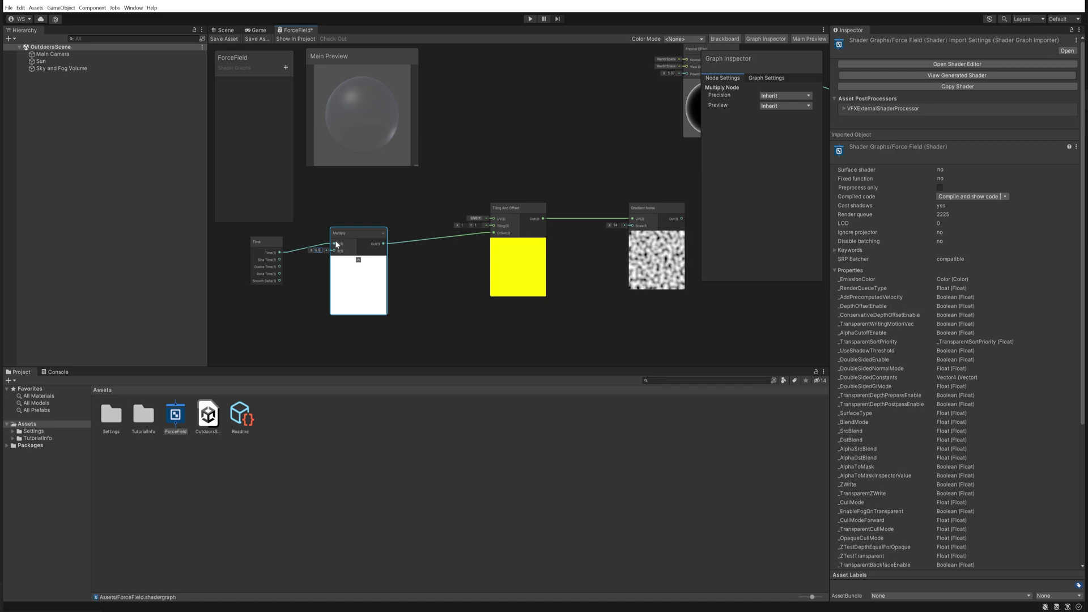
left_click(442, 297)
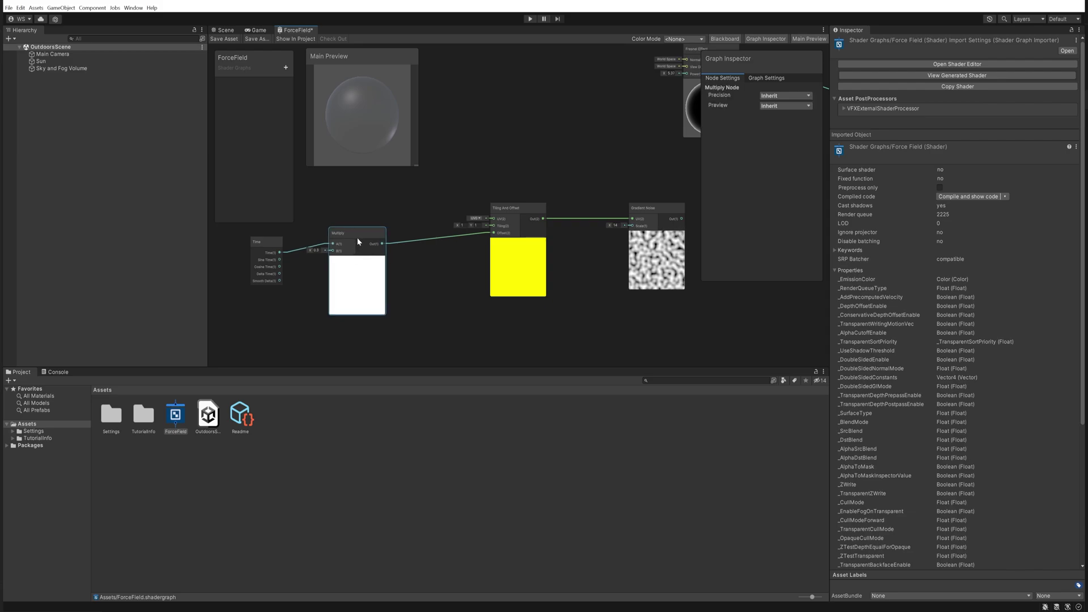
left_click_drag(357, 237, 337, 245)
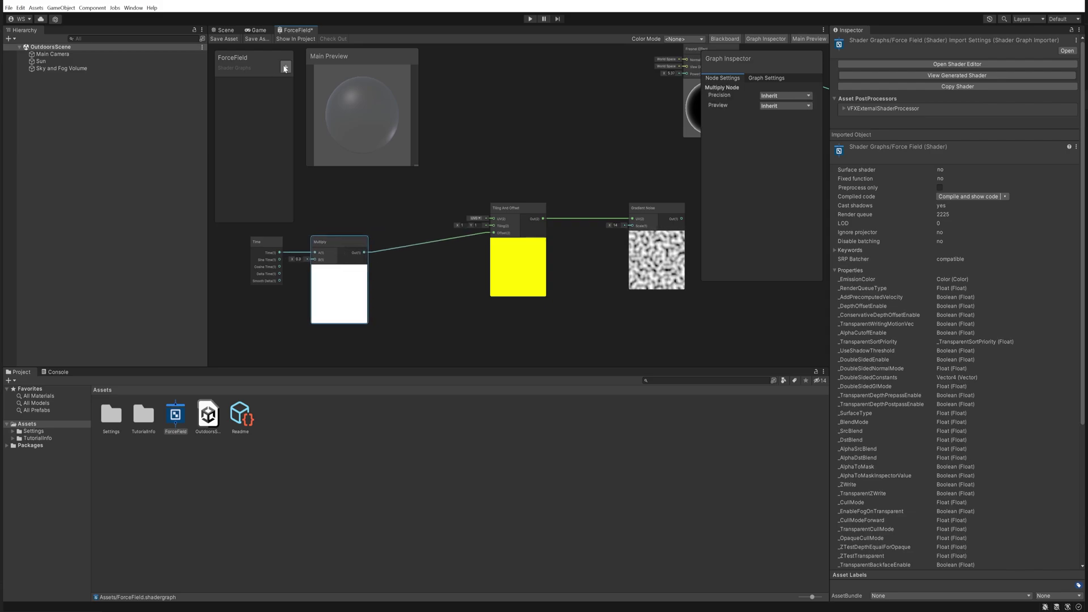
- Create a Float property 'Speed' with default 1 and feed it into Multiply's B
left_click(285, 68)
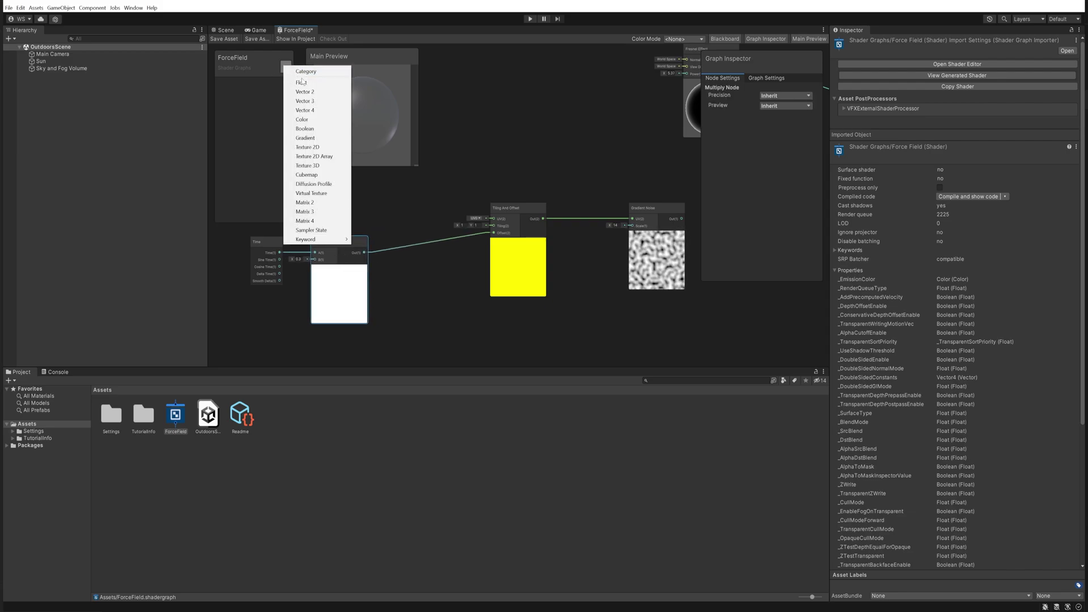
left_click(295, 83)
type("Speed")
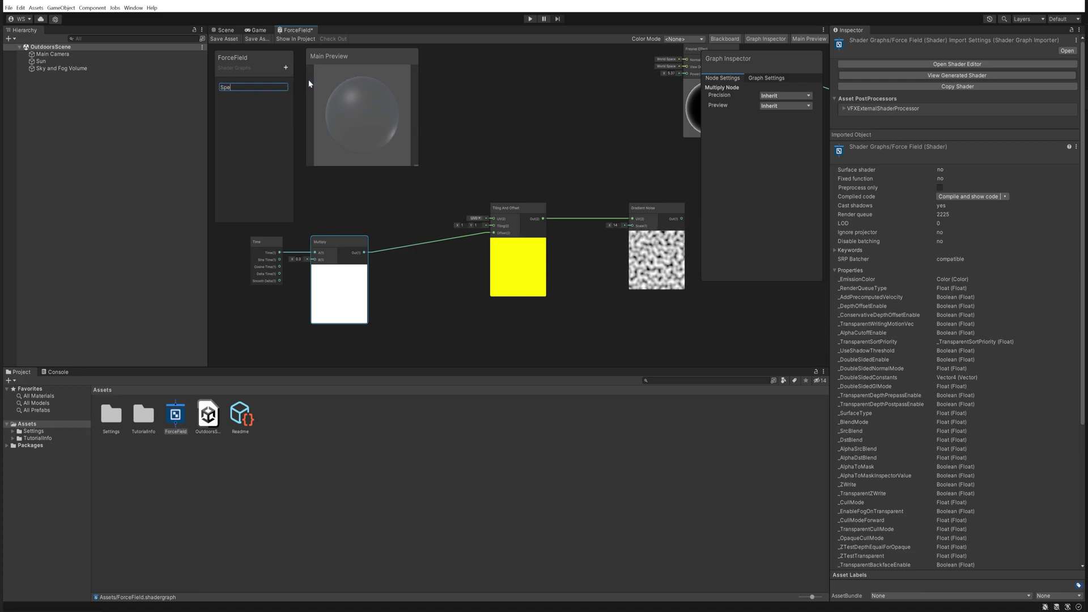
key("Return")
left_click_drag(381, 293, 427, 255)
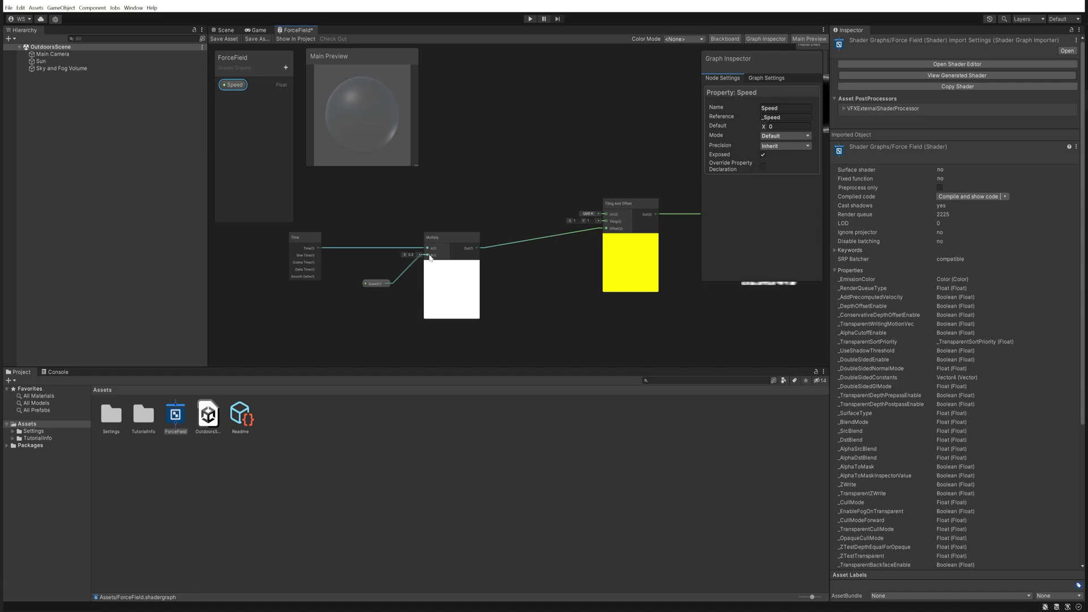
middle_click_drag(562, 281, 444, 274)
left_click(771, 127)
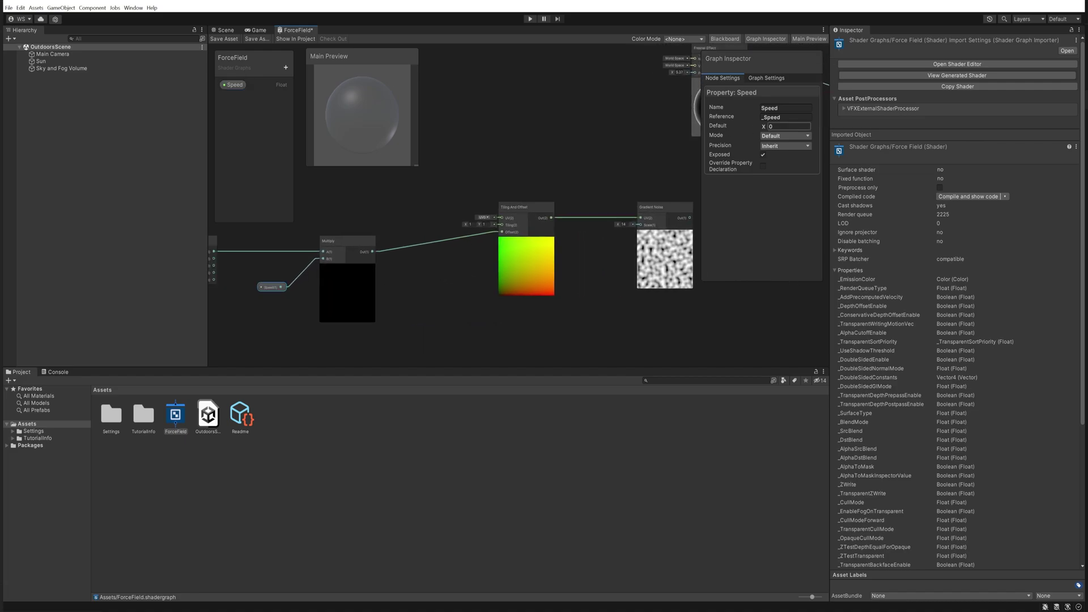
type("1")
- Duplicate the Multiply node and chain the copy between Time and the Speed Multiply
middle_click_drag(279, 328, 374, 335)
left_click_drag(297, 252, 241, 252)
left_click(464, 247)
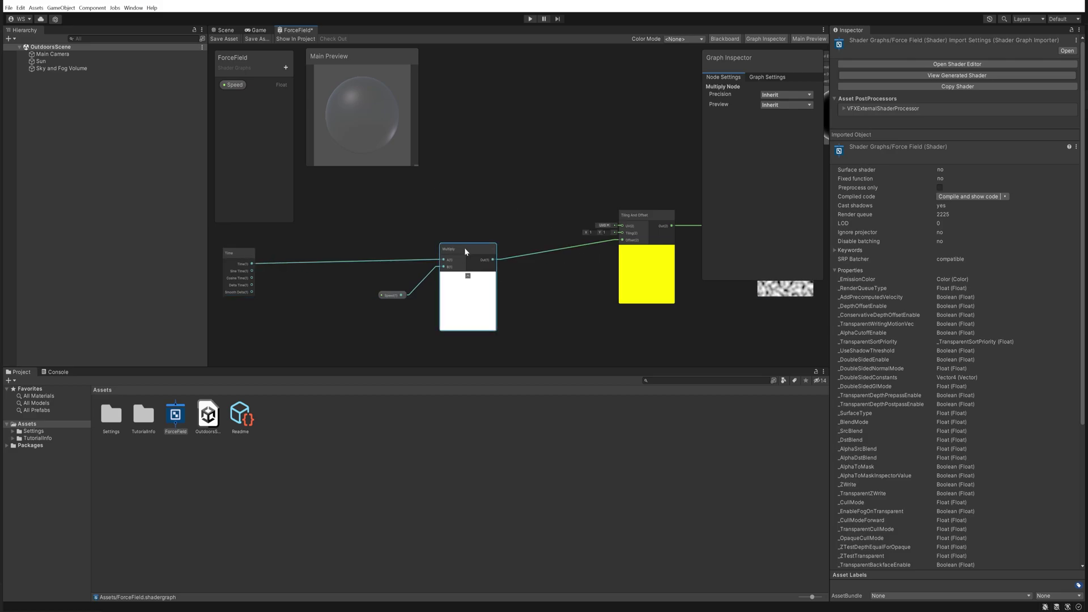
key("ctrl+d")
left_click_drag(505, 263, 324, 238)
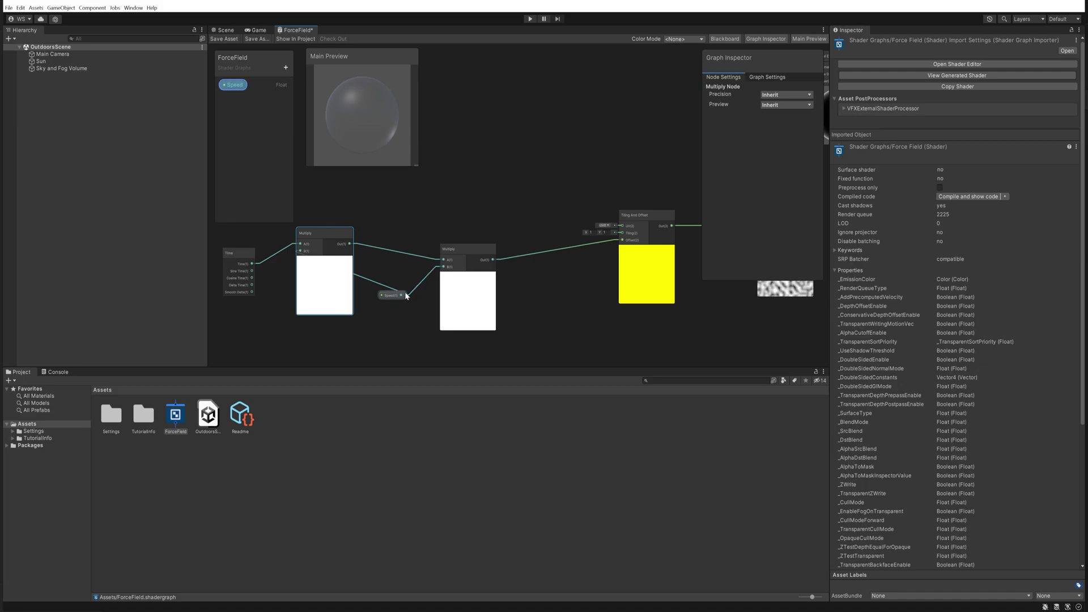
left_click_drag(302, 253, 287, 259)
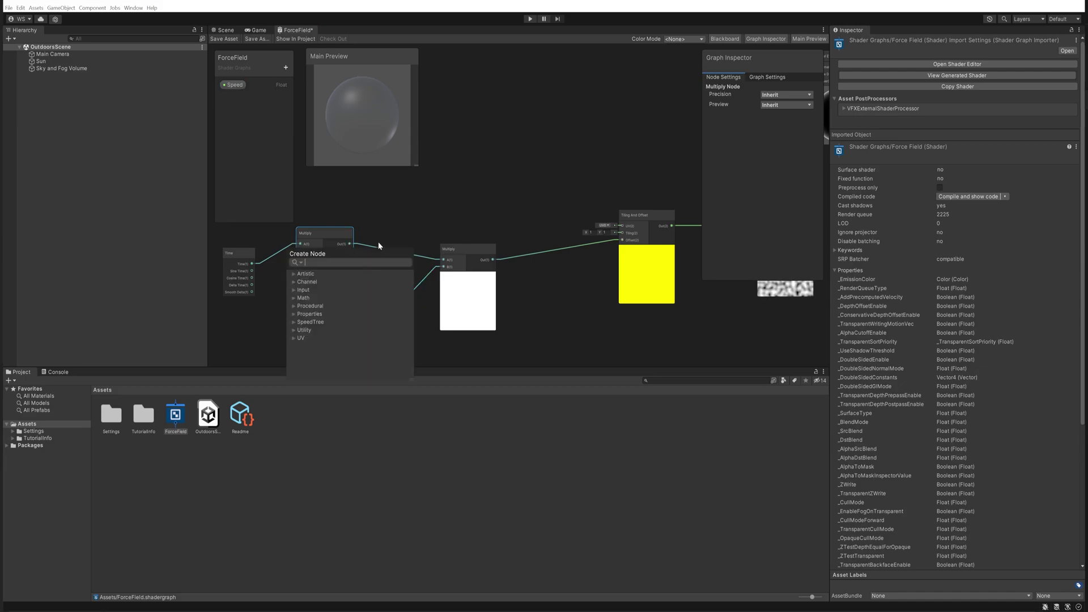
left_click(379, 244)
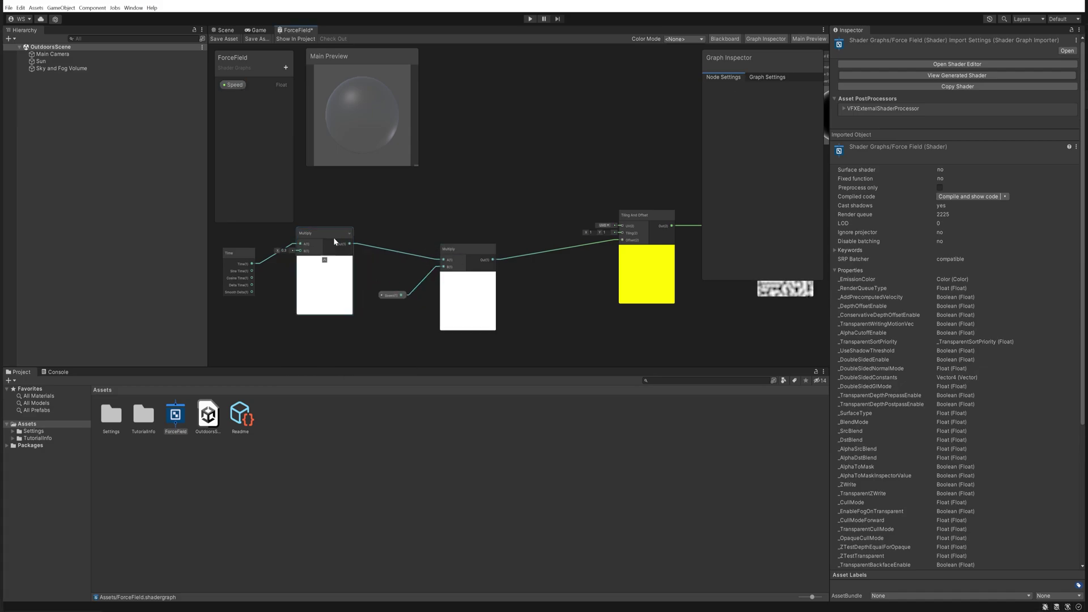
left_click_drag(324, 233, 329, 241)
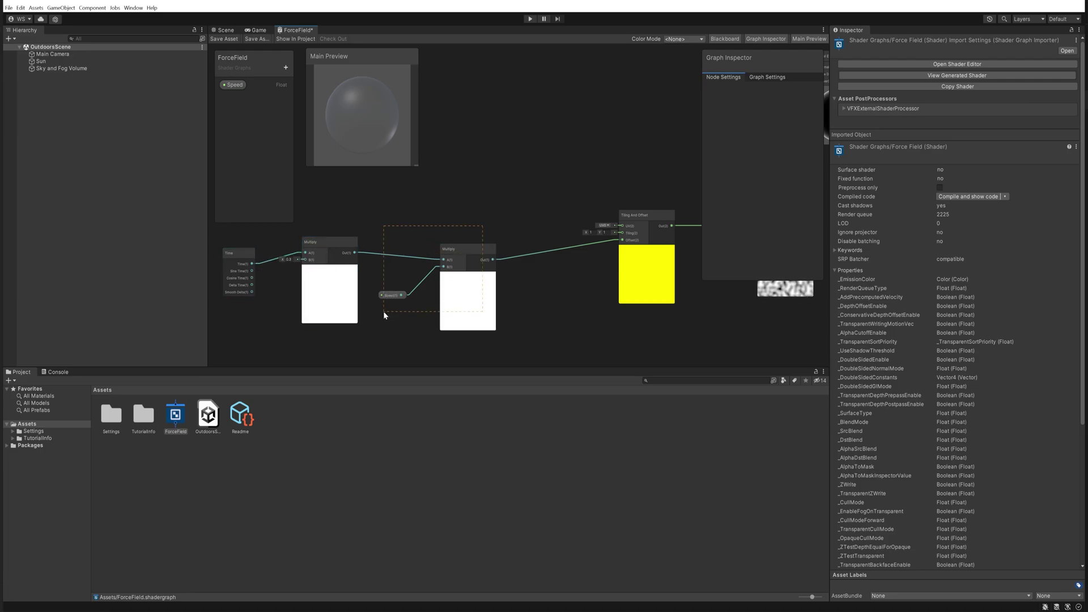
left_click_drag(383, 311, 464, 231)
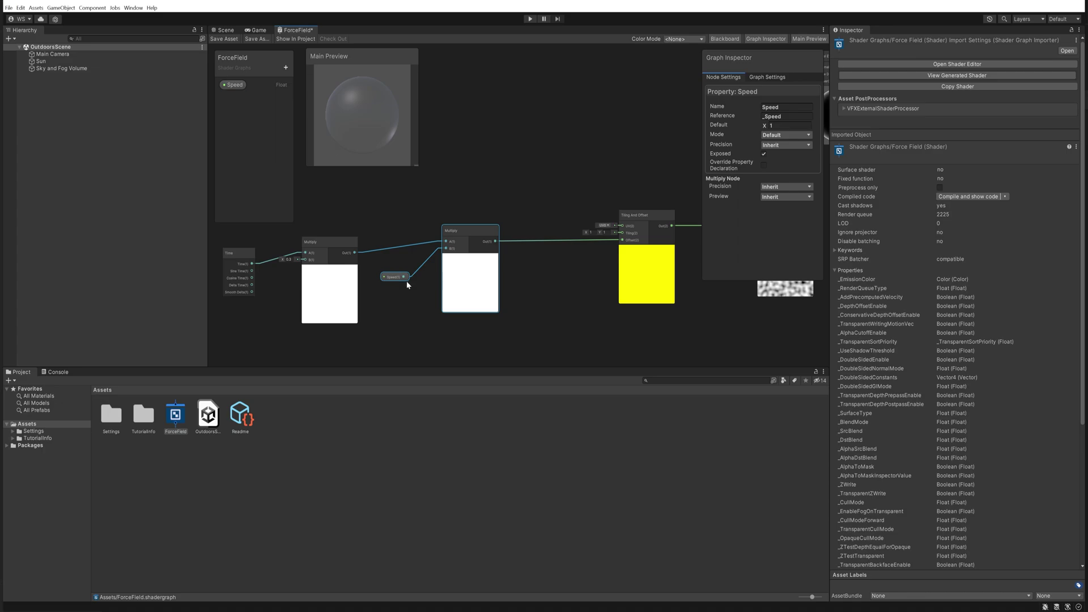
middle_click_drag(556, 276, 436, 266)
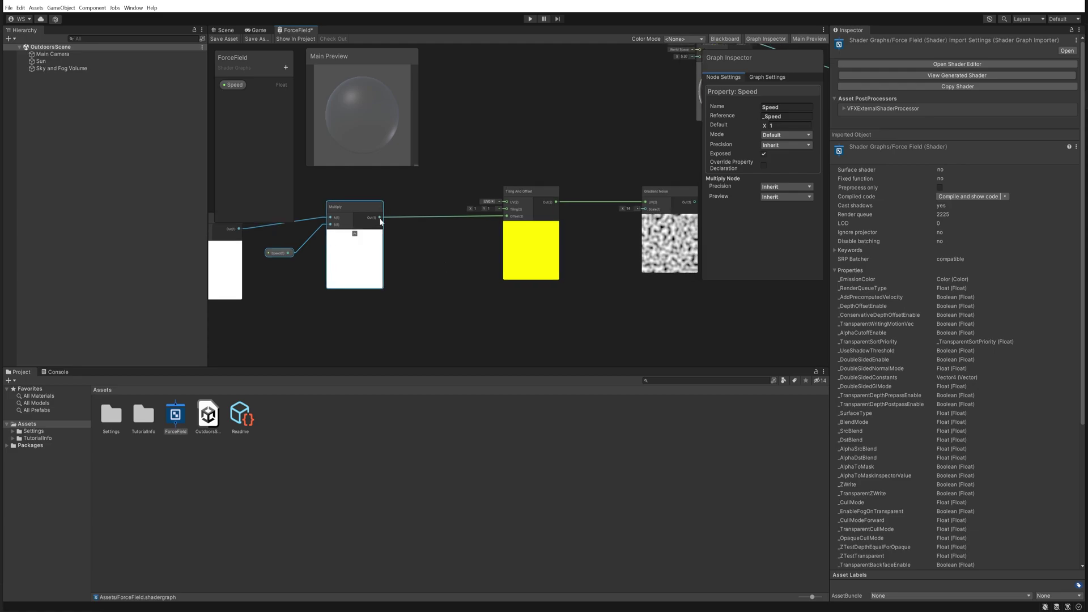
- Add a Negate node and duplicate Tiling And Offset, feeding Negate into the copy's Offset
key("space")
type("negate")
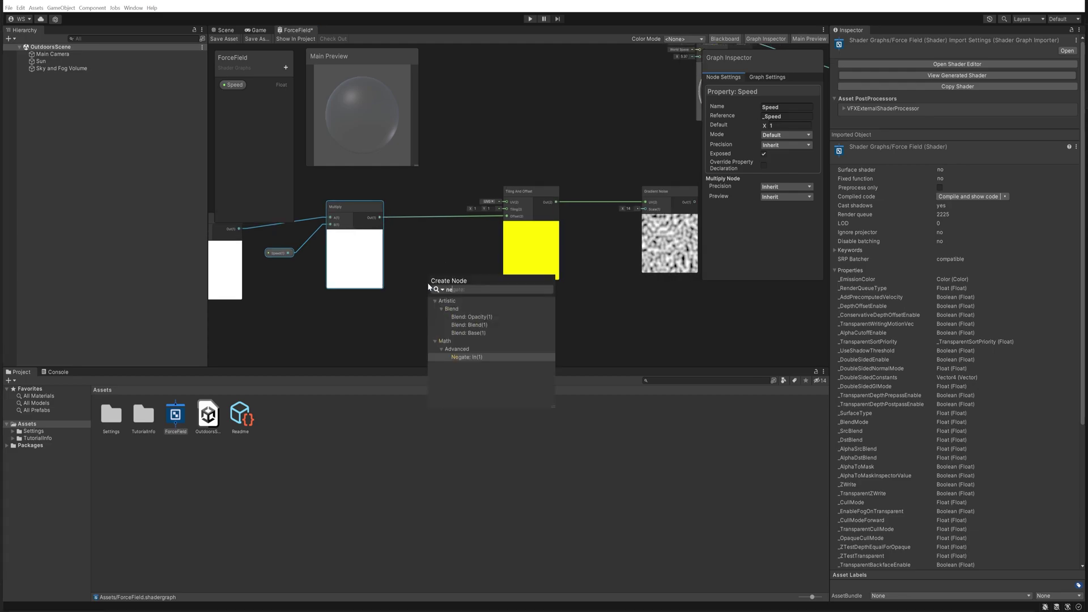
key("Return")
left_click_drag(451, 284, 439, 305)
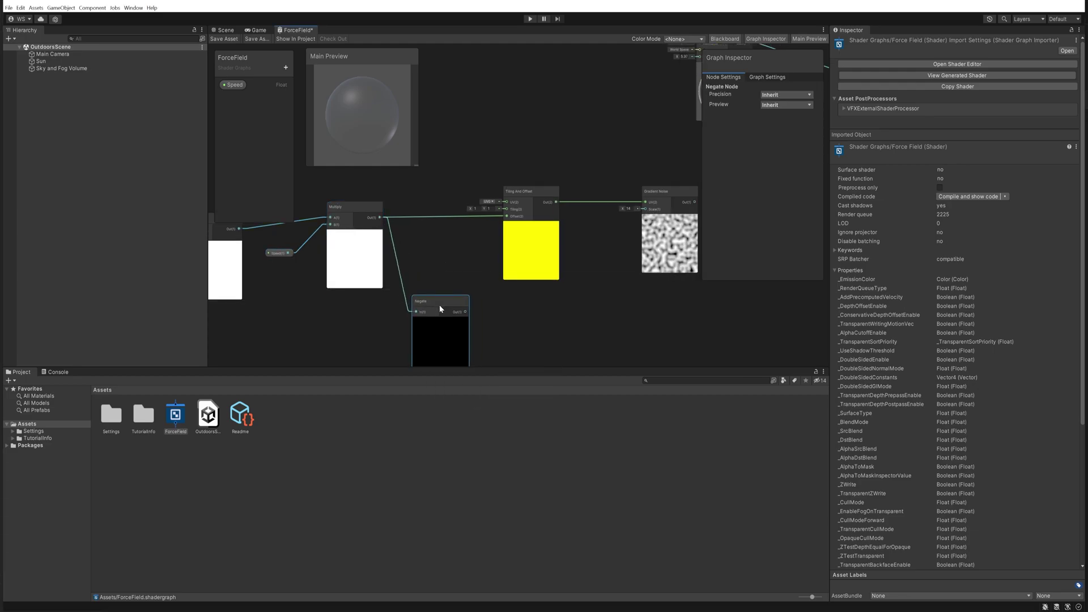
middle_click_drag(473, 305, 439, 297)
left_click(487, 170)
key("ctrl+d")
left_click_drag(487, 170, 481, 266)
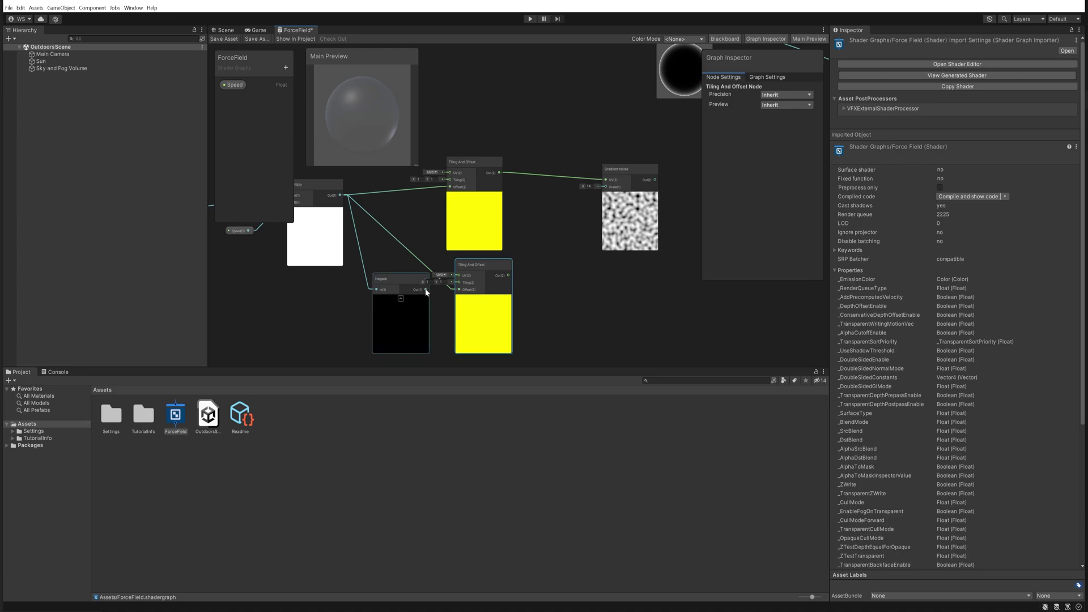
left_click_drag(425, 289, 459, 291)
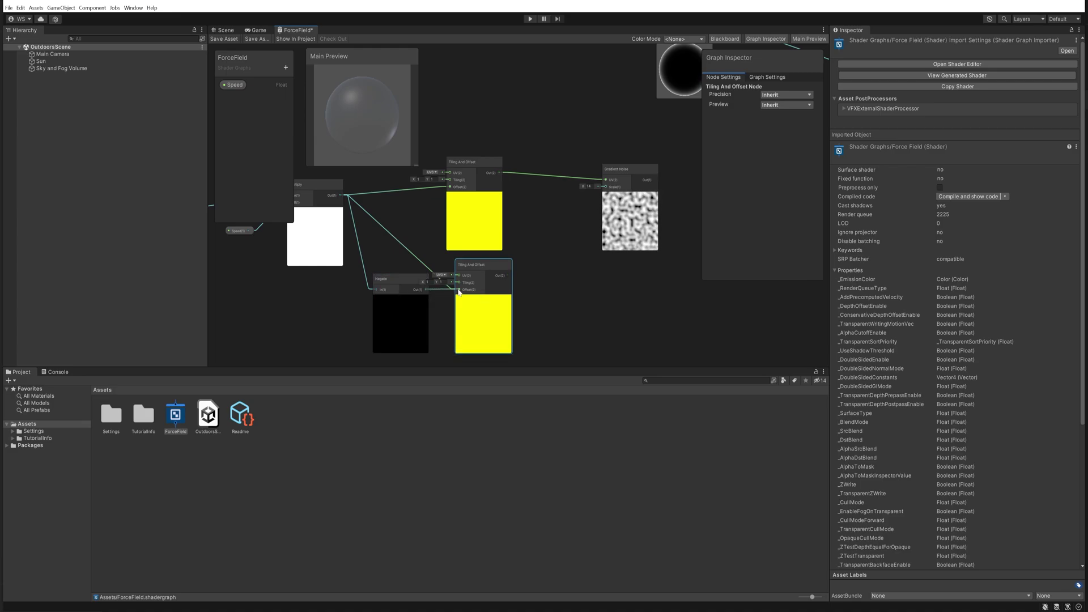
- Duplicate Gradient Noise, feed the lower Tiling And Offset into its UV, Scale 13.9
middle_click_drag(543, 283, 508, 229)
left_click(552, 164)
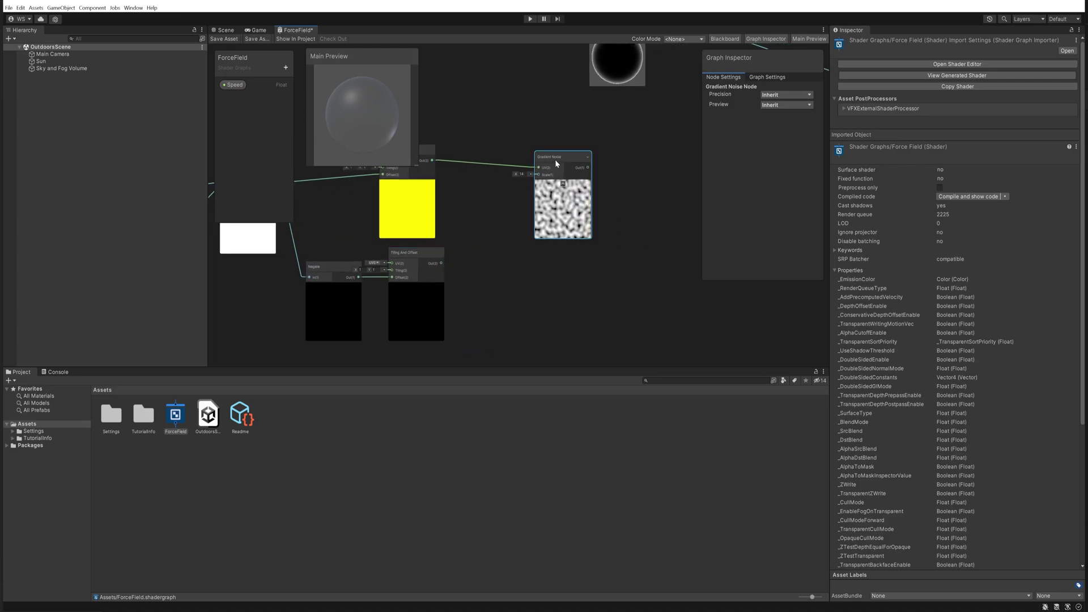
key("ctrl+d")
left_click_drag(558, 160, 519, 256)
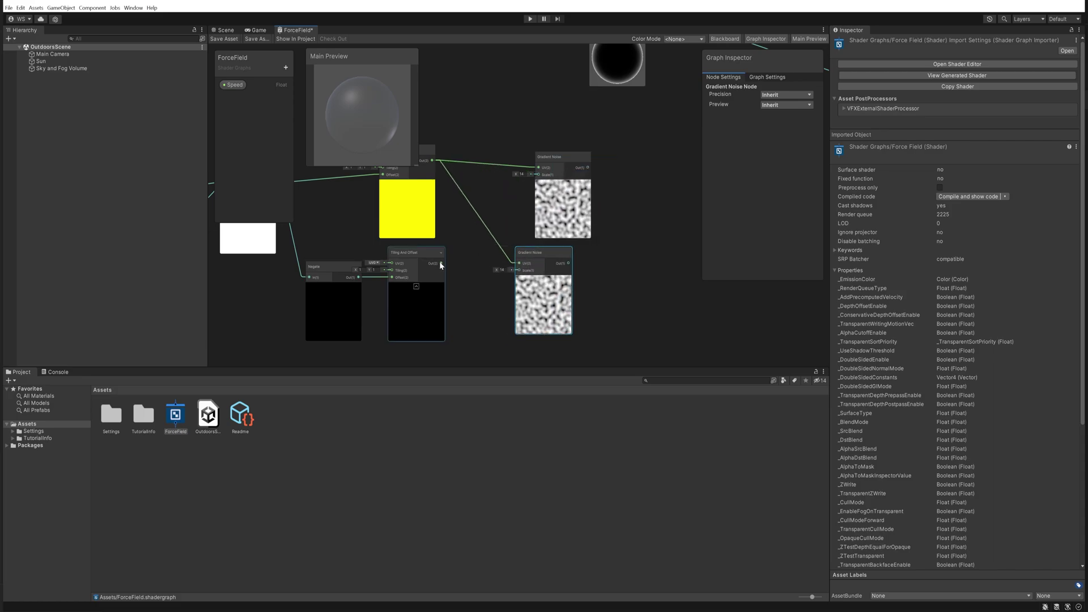
left_click_drag(441, 263, 519, 263)
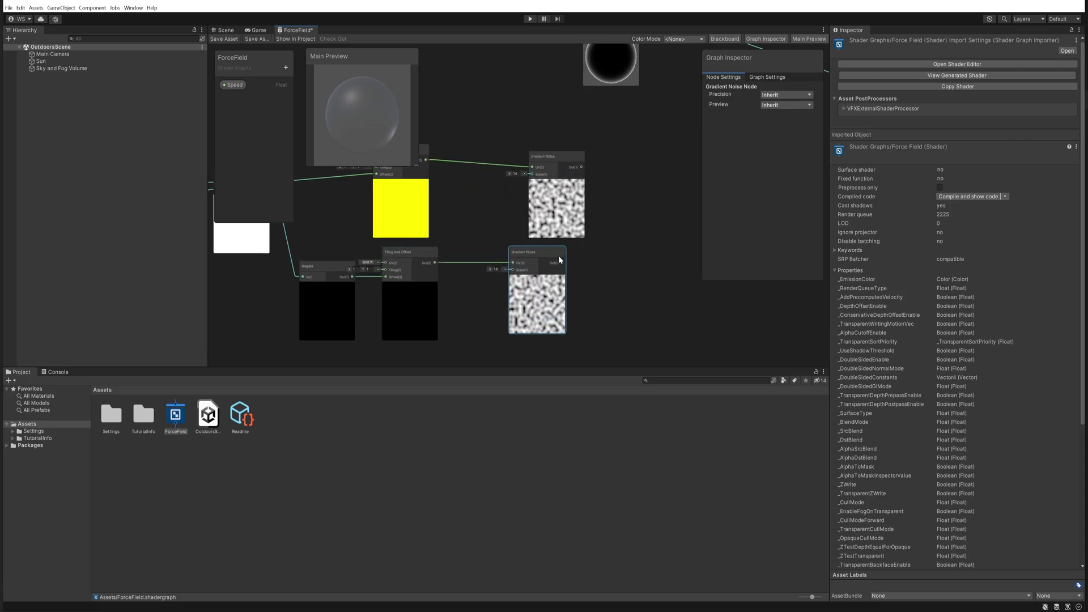
middle_click_drag(570, 285, 528, 298)
left_click_drag(524, 173, 505, 158)
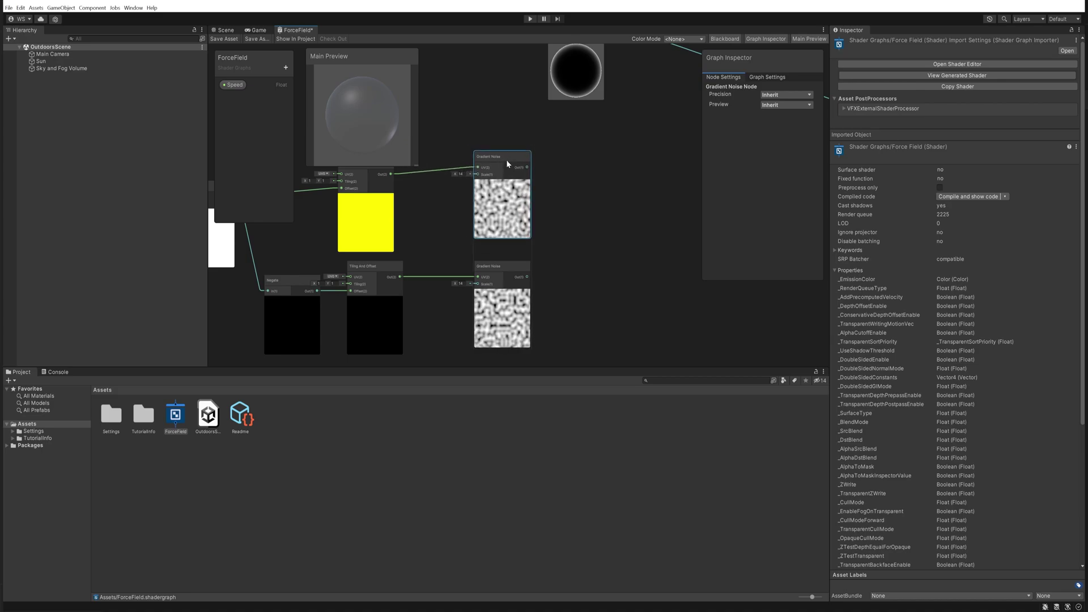
left_click_drag(509, 260, 503, 252)
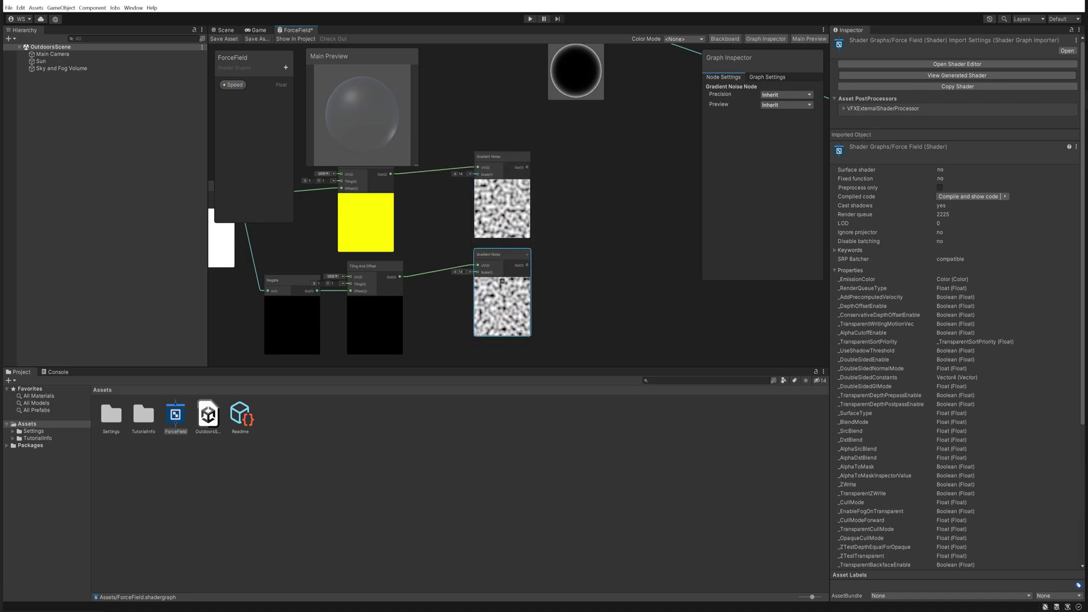
left_click_drag(457, 272, 449, 272)
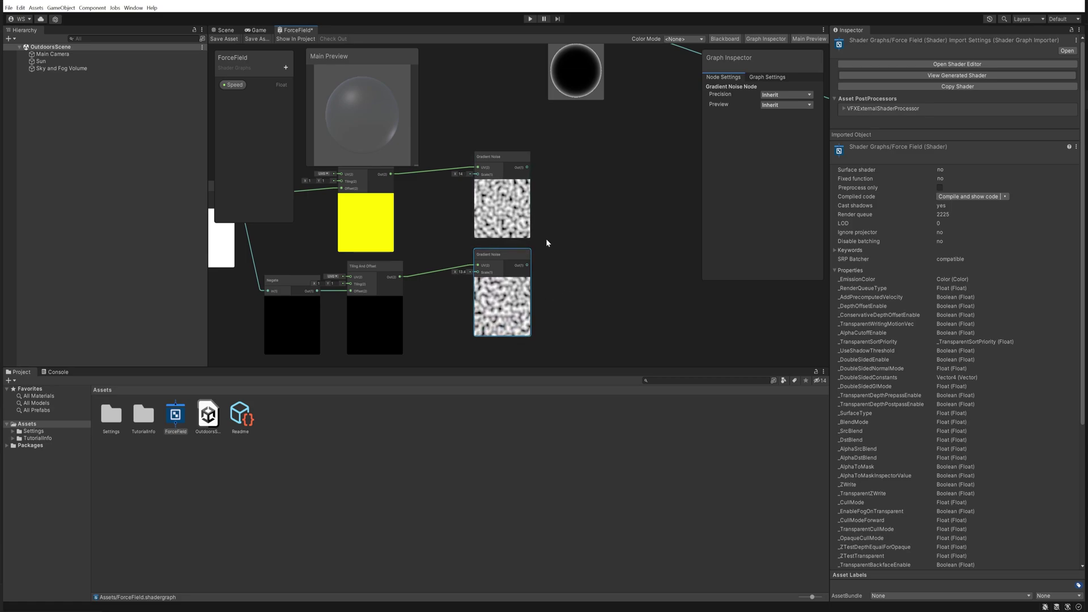
middle_click_drag(553, 222, 464, 286)
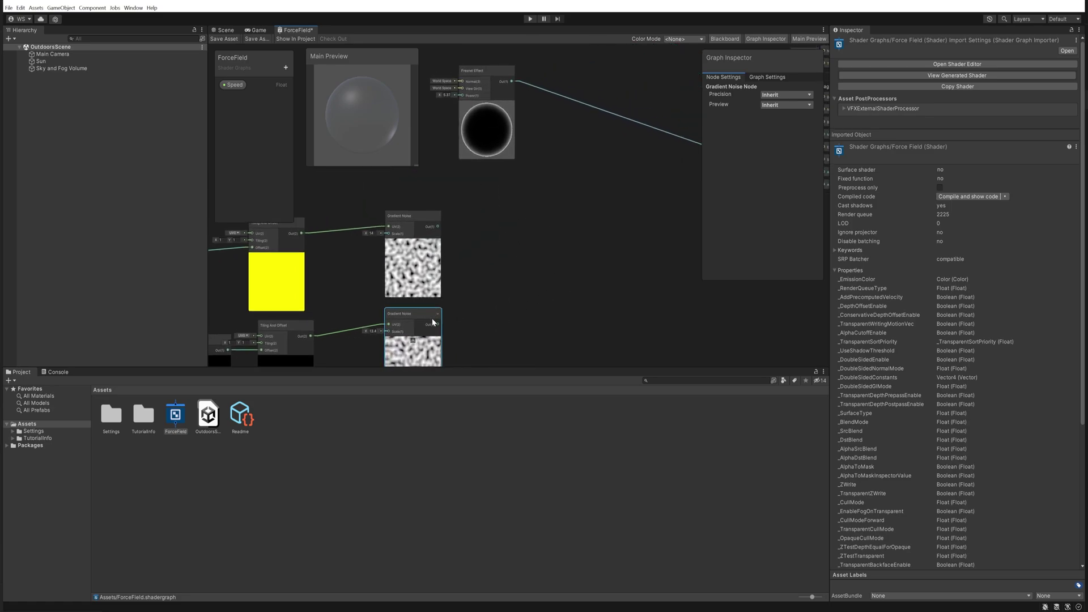
- Multiply the lower and upper Gradient Noise outputs together with a new Multiply node
key("space")
type("multiply")
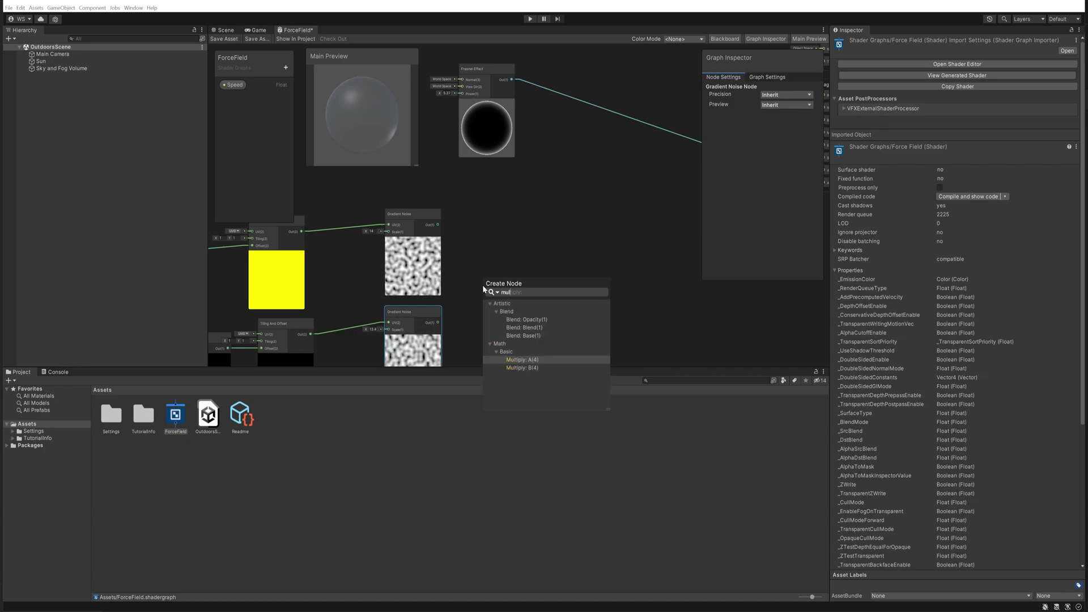
key("Return")
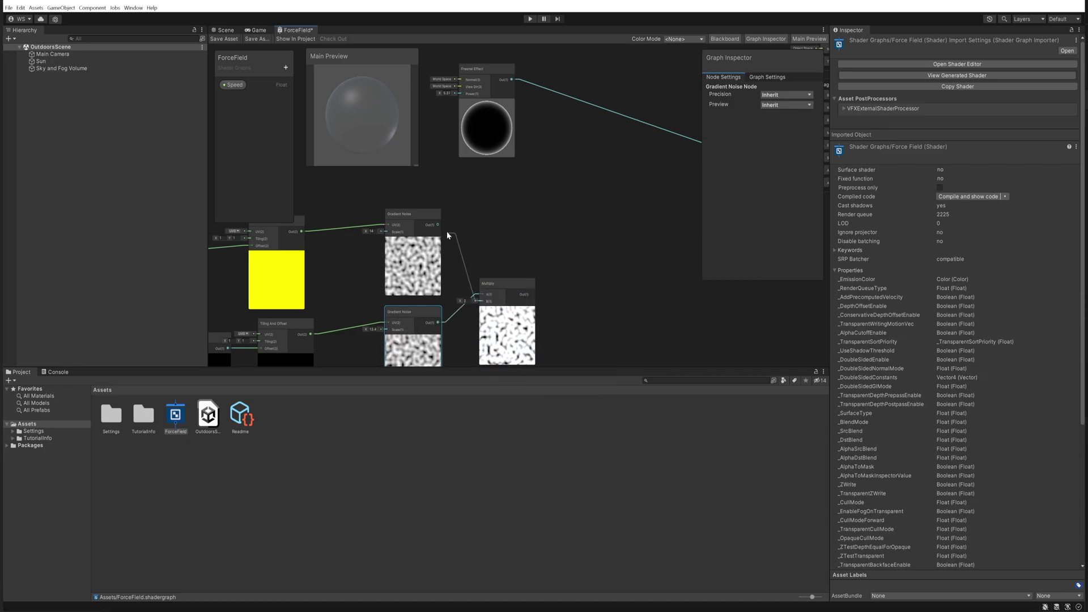
left_click_drag(438, 224, 509, 239)
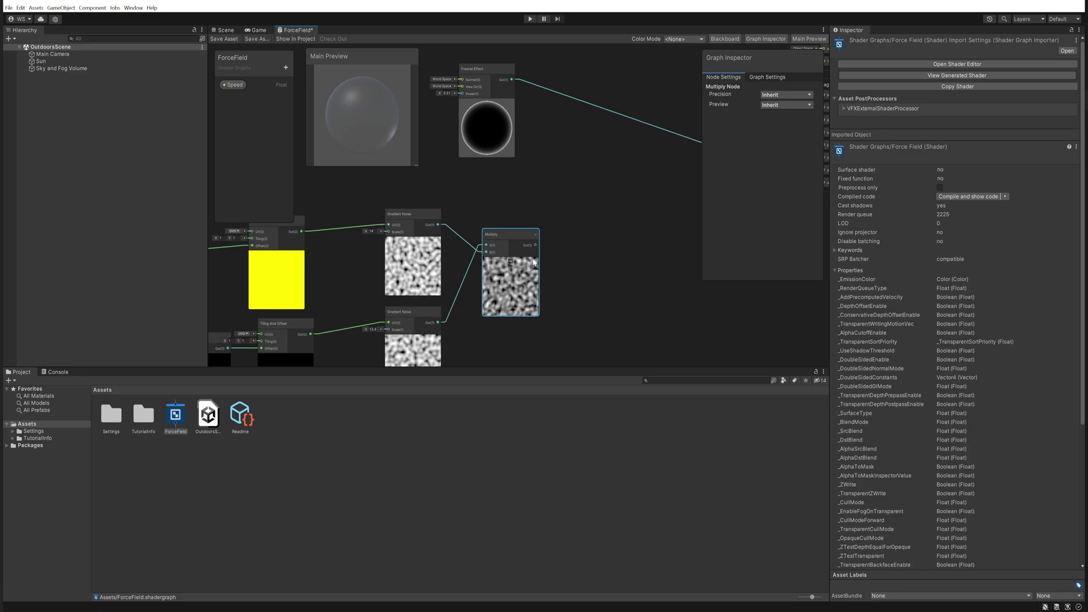
middle_click_drag(549, 231, 485, 327)
- Multiply the Fresnel Effect output by the combined noise product
left_click_drag(444, 153, 504, 185)
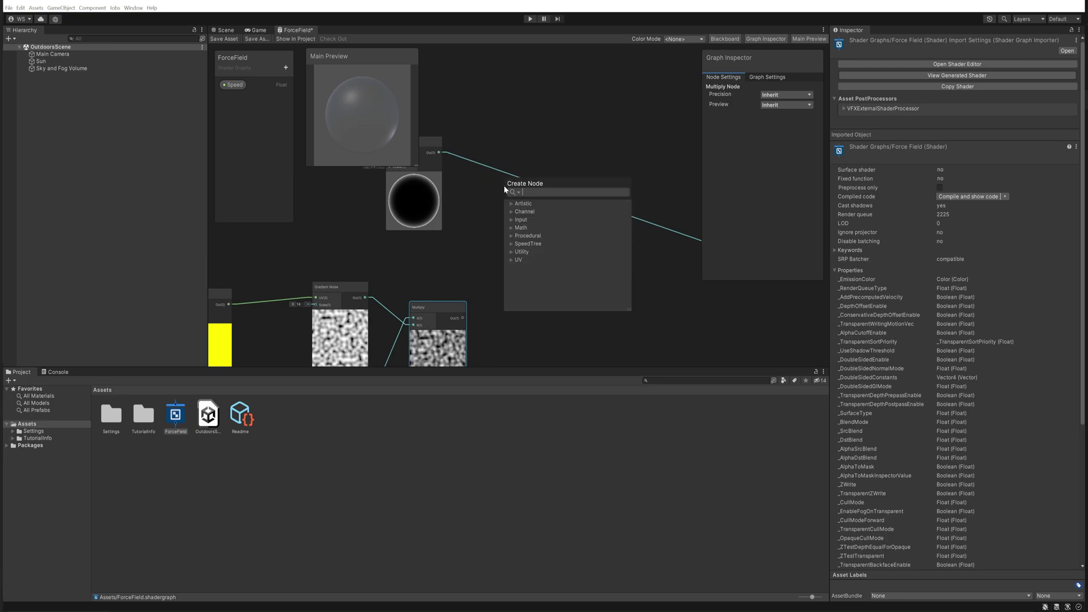
type("mul")
key("Return")
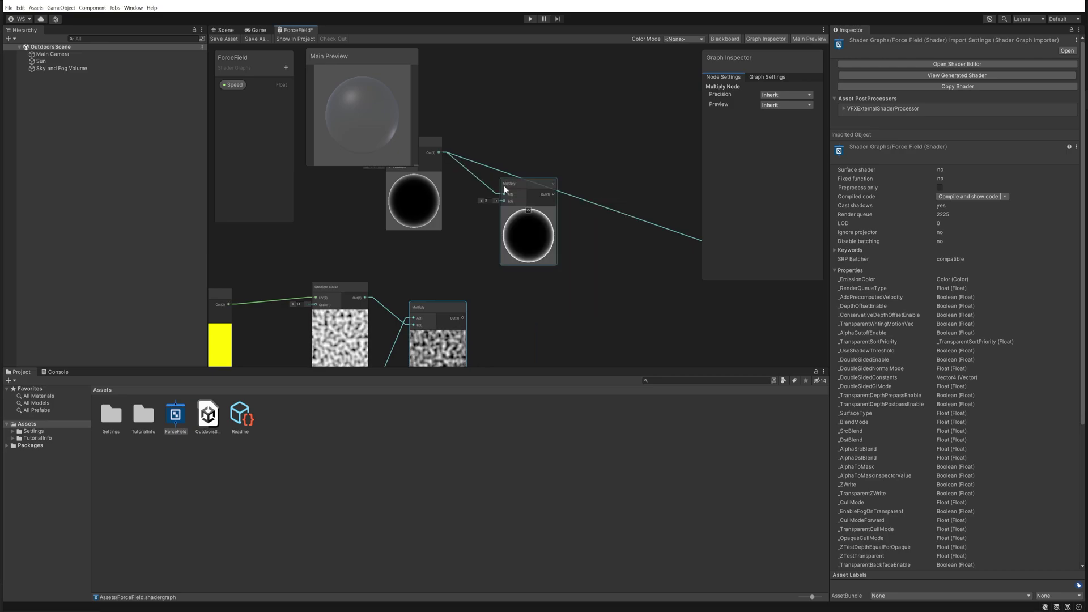
left_click_drag(461, 320, 505, 200)
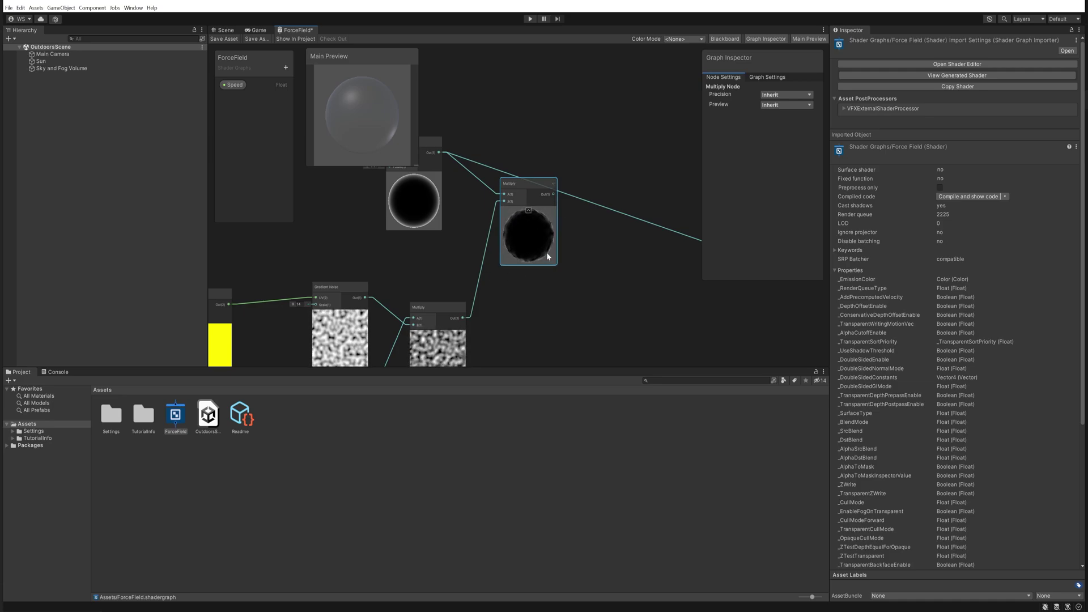
- Connect the Fresnel-noise Multiply output to the Fragment Alpha
middle_click_drag(604, 260, 468, 263)
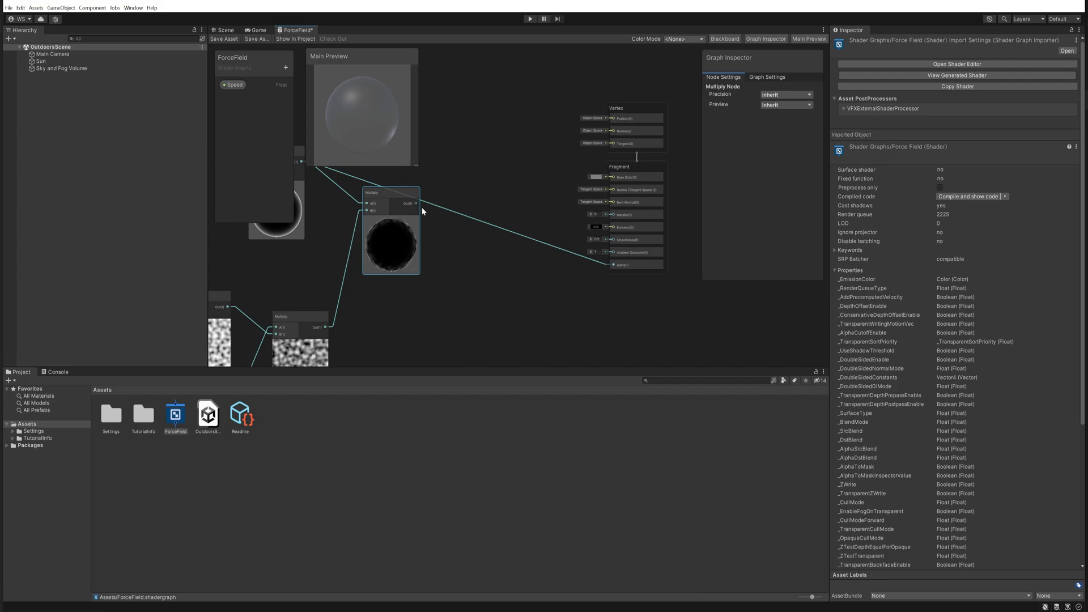
left_click_drag(416, 203, 618, 268)
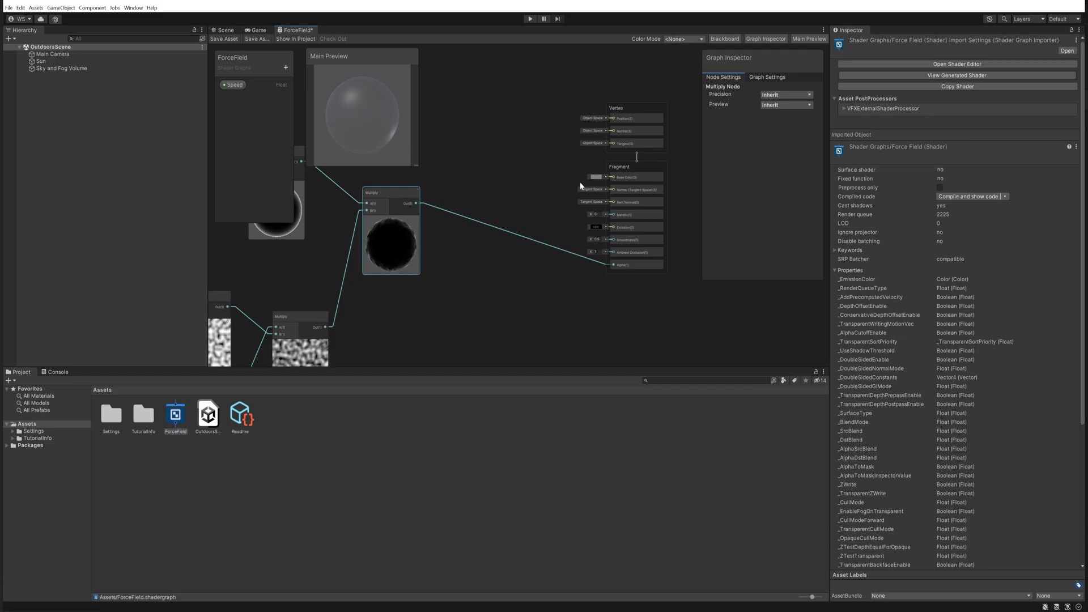
middle_click_drag(570, 166, 522, 214)
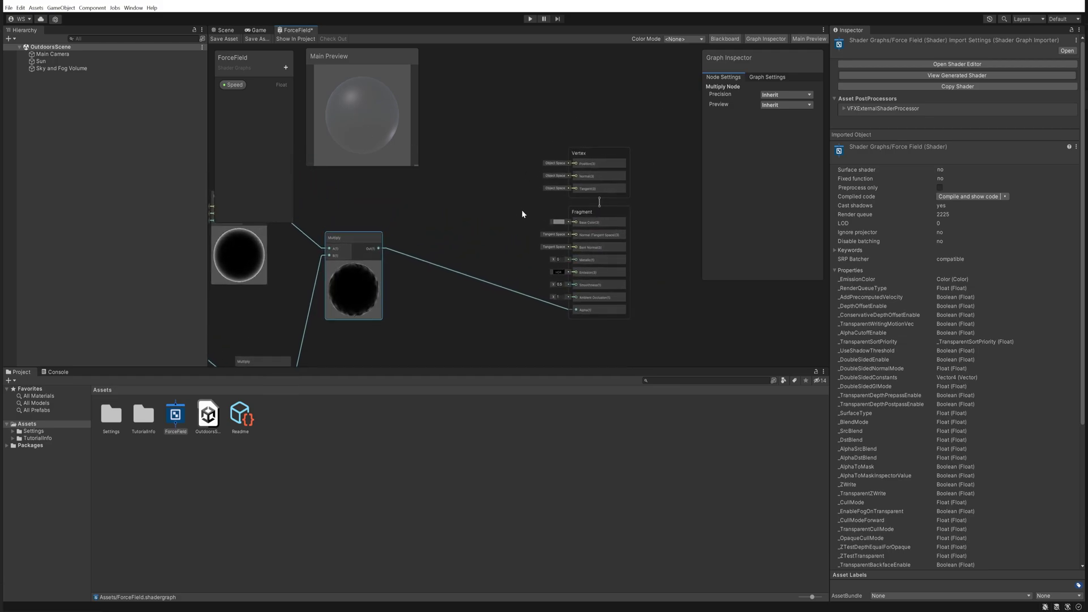
- Set the Fragment Base Color to pure black (000000)
left_click(558, 222)
left_click_drag(595, 285, 512, 409)
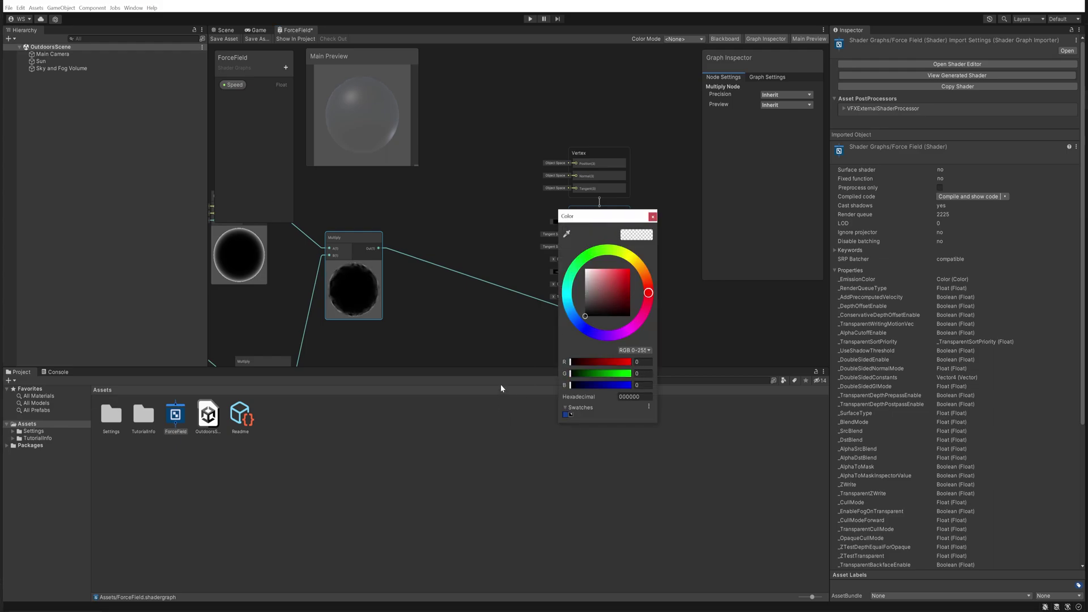
left_click(488, 230)
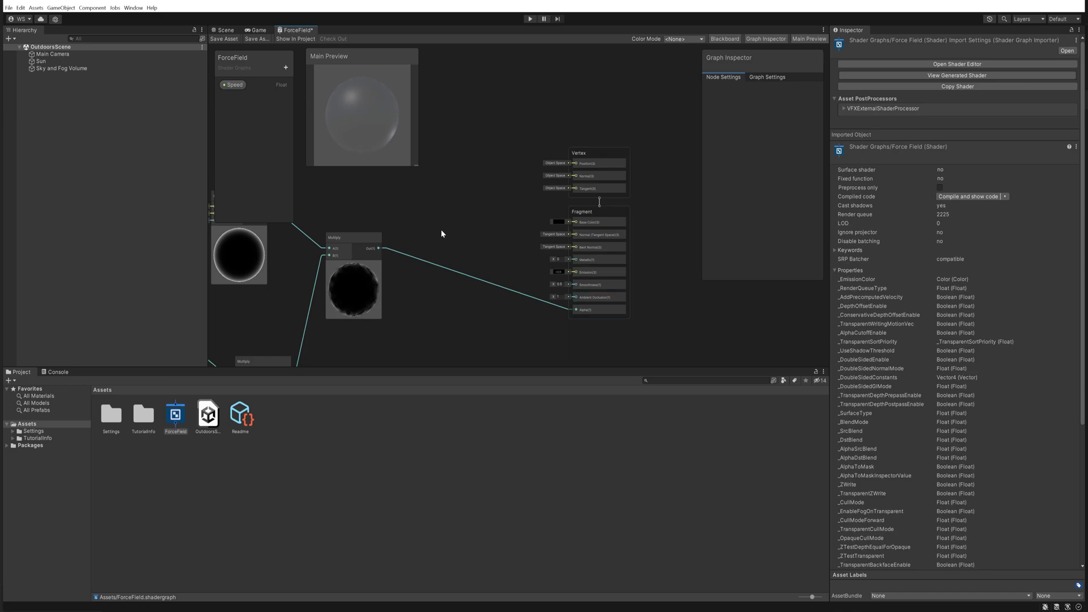
left_click(286, 67)
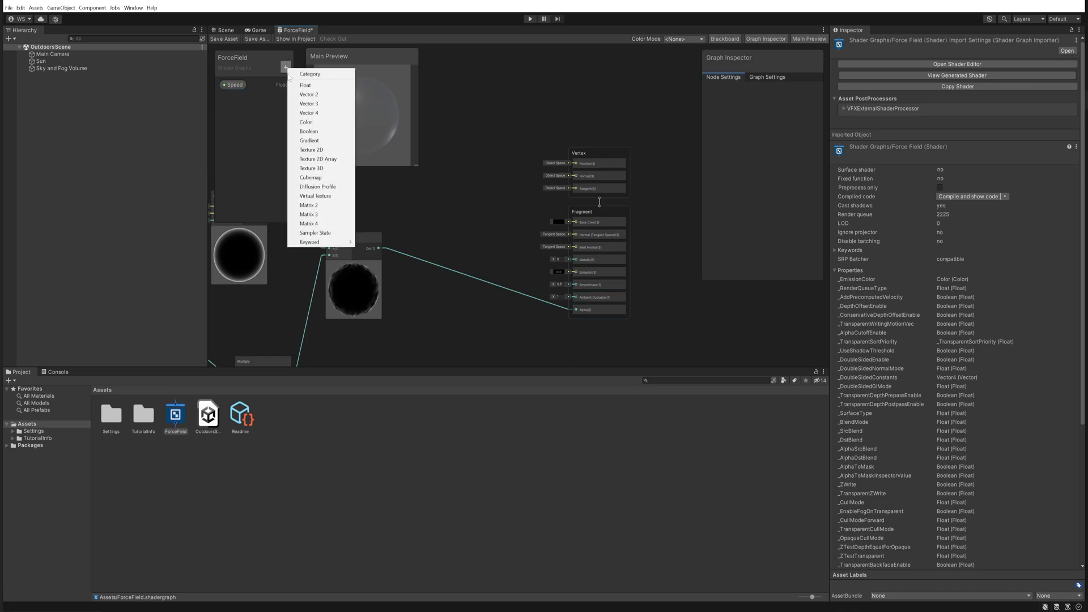
- Add a Color property named Color and set its mode to HDR
left_click(316, 123)
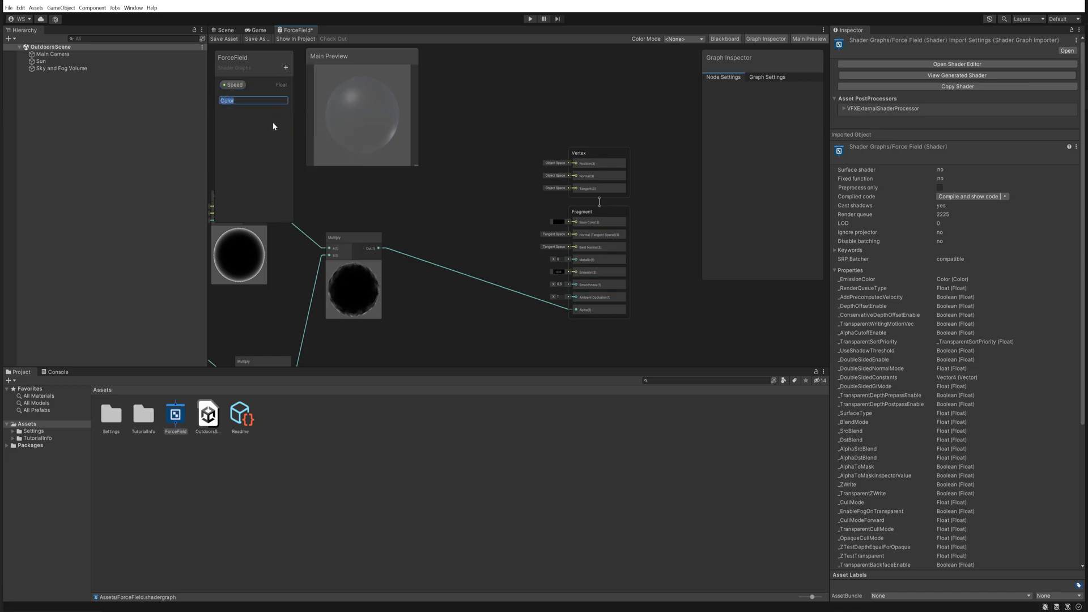
key("Return")
left_click(238, 100)
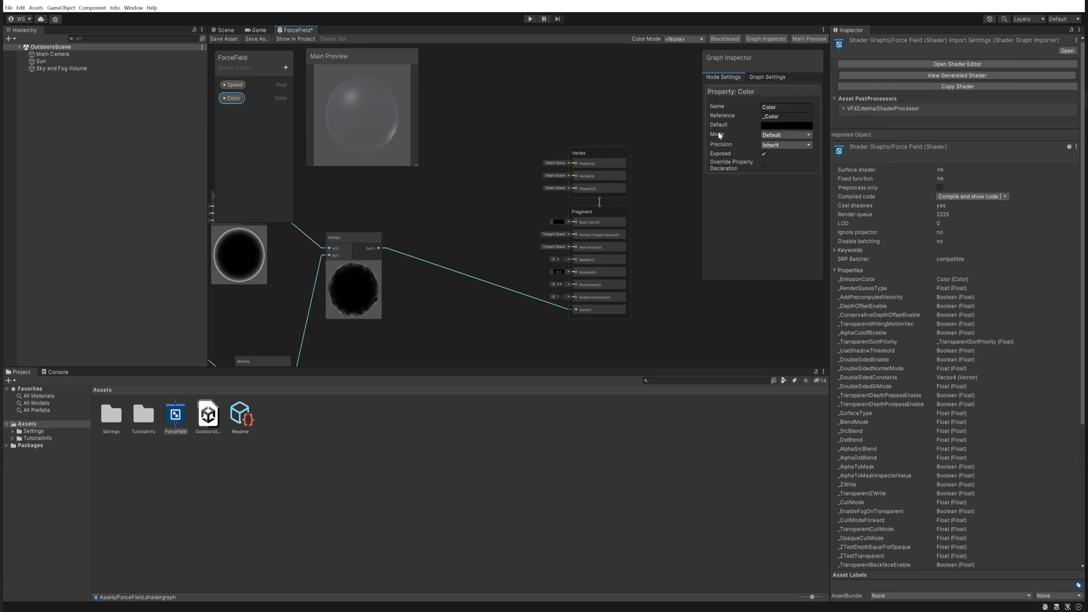
left_click(773, 136)
left_click(780, 154)
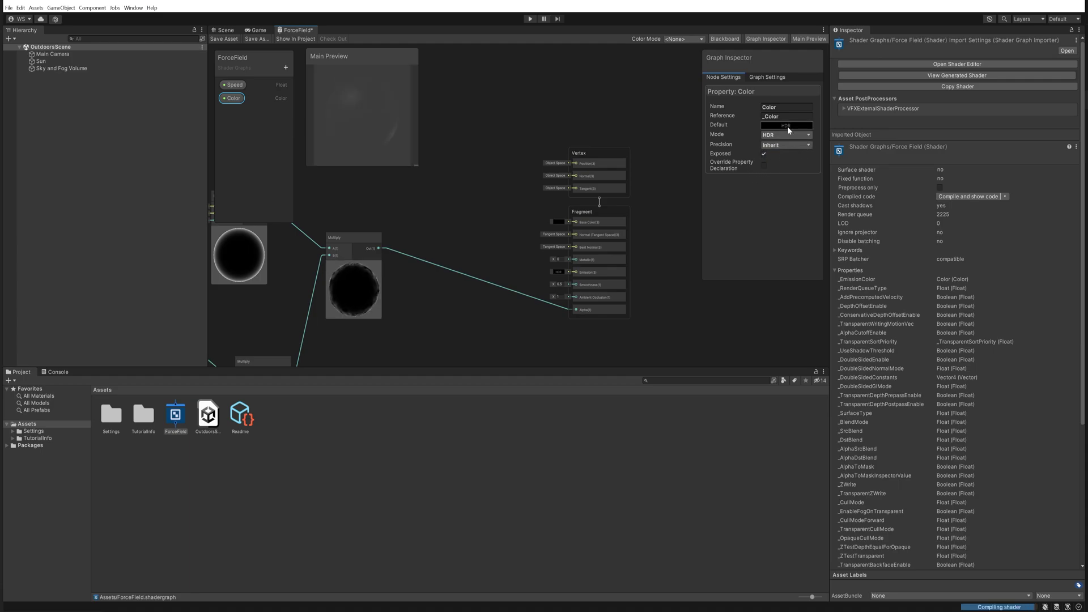
- Give the Color property a cyan default at intensity 2 and place it on the graph
left_click(787, 126)
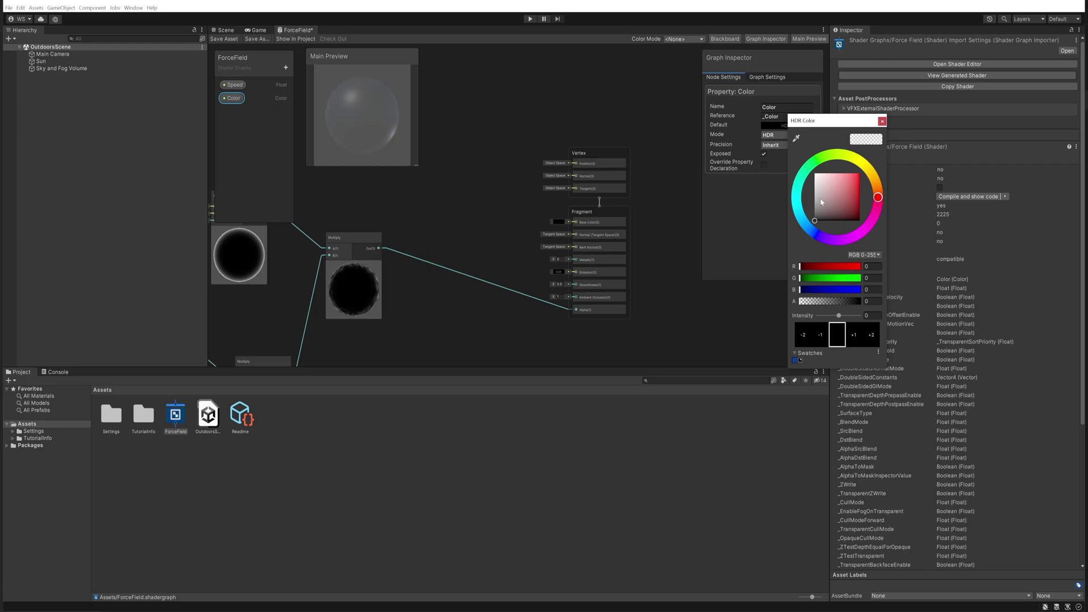
left_click(800, 209)
left_click_drag(832, 196, 850, 189)
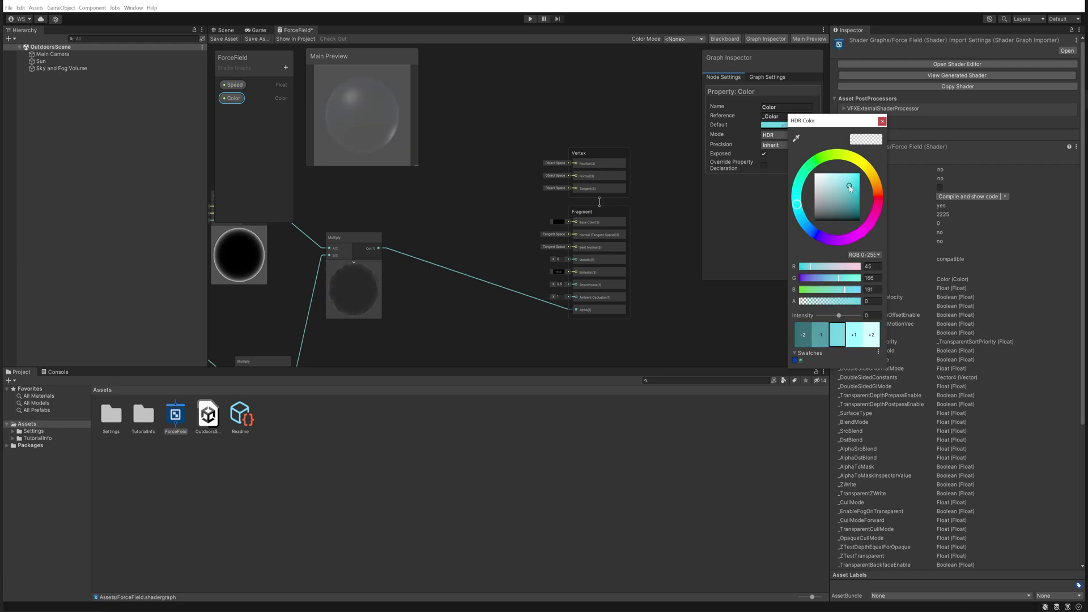
left_click(875, 338)
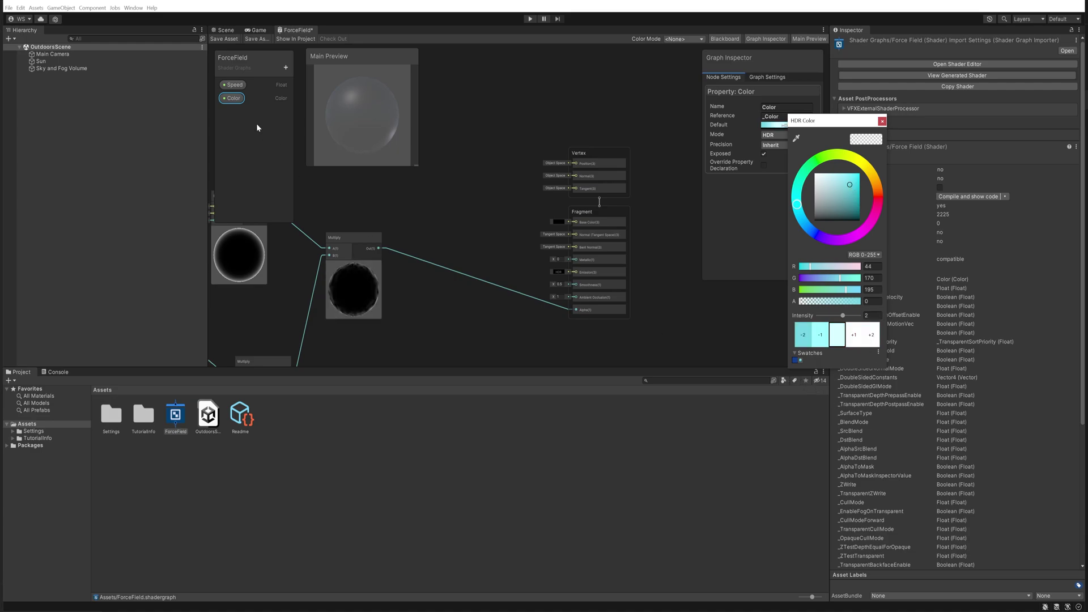
left_click_drag(230, 102, 576, 273)
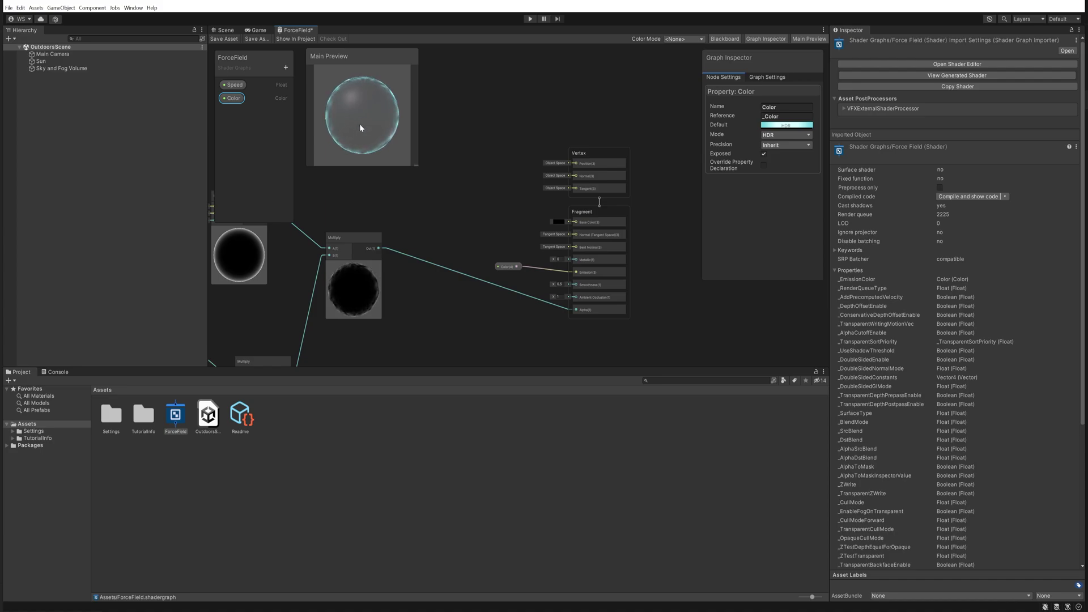
left_click(286, 67)
- Add a Float property named Power and wire it into the Fresnel Effect's Power input
left_click(300, 75)
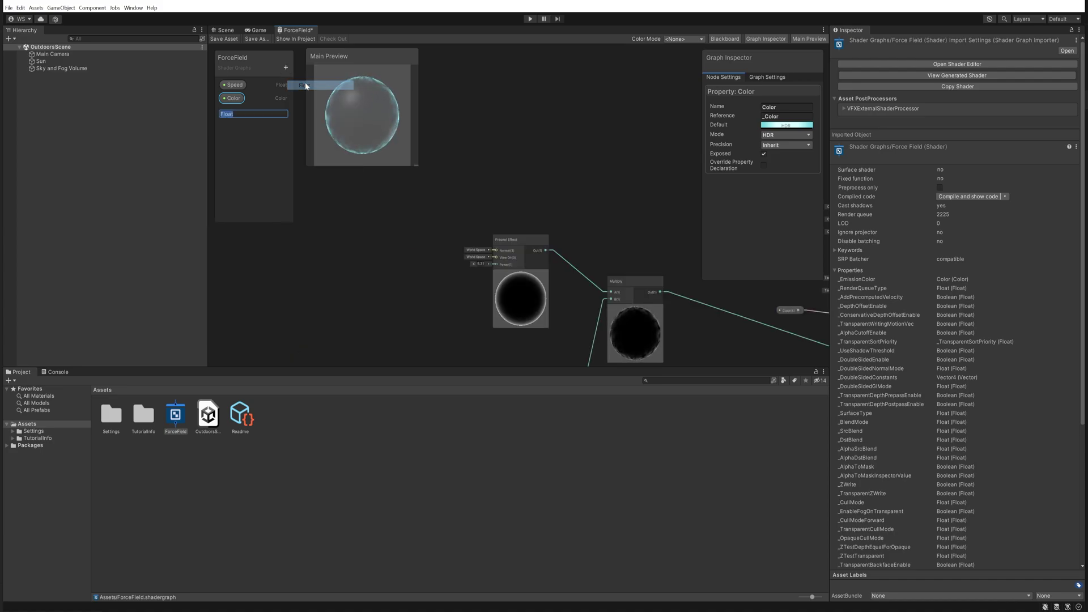
type("Power")
key("Return")
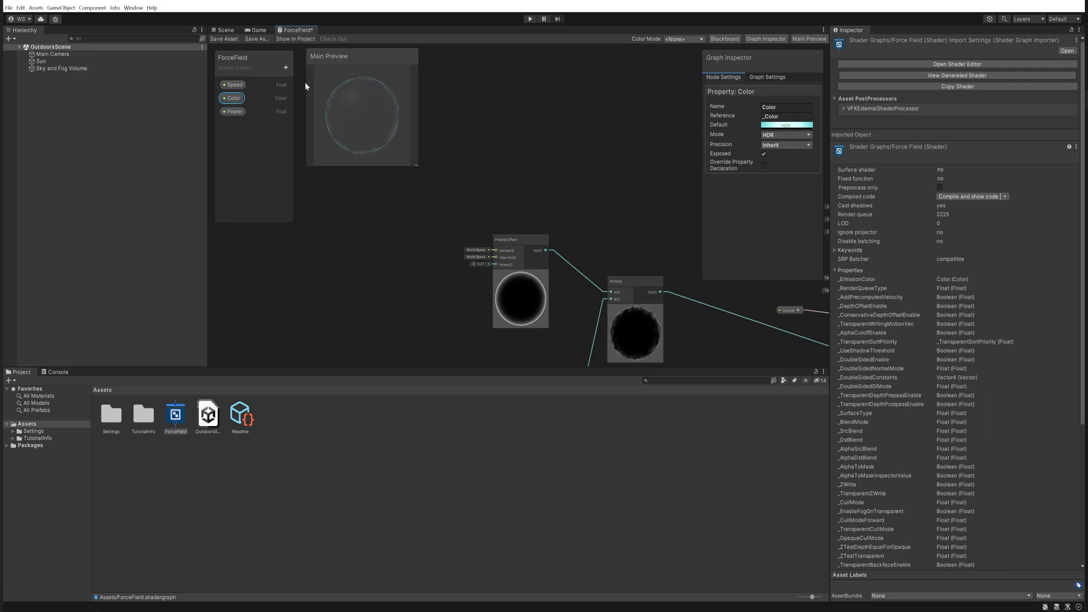
left_click_drag(233, 111, 261, 148)
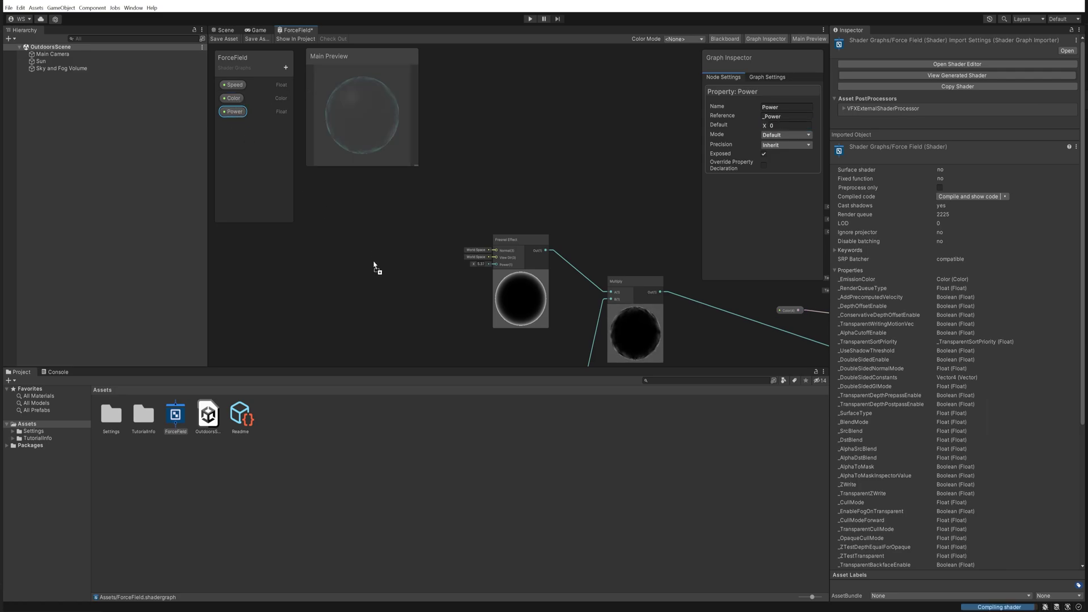
left_click_drag(374, 265, 390, 272)
left_click_drag(490, 264, 495, 264)
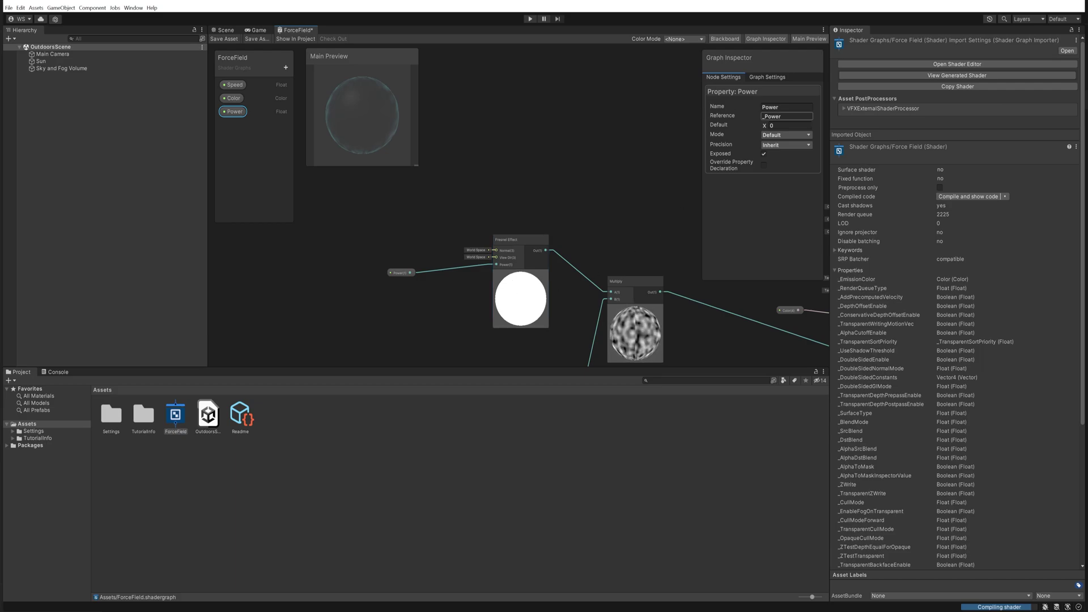
- Set the Power property's default to 1, then raise it to 5
type("1")
key("Return")
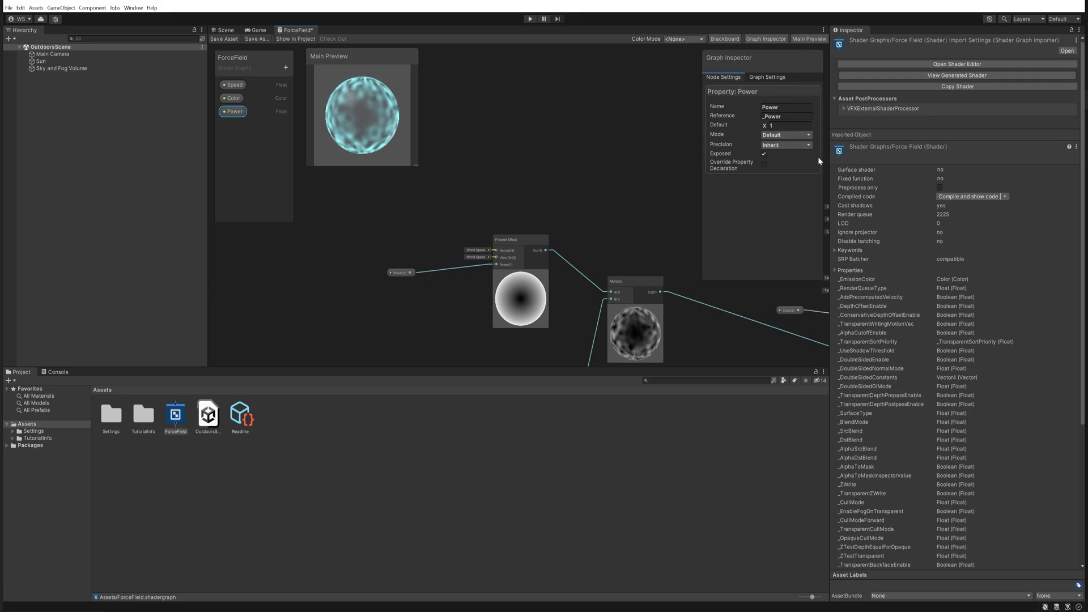
left_click_drag(764, 127, 776, 127)
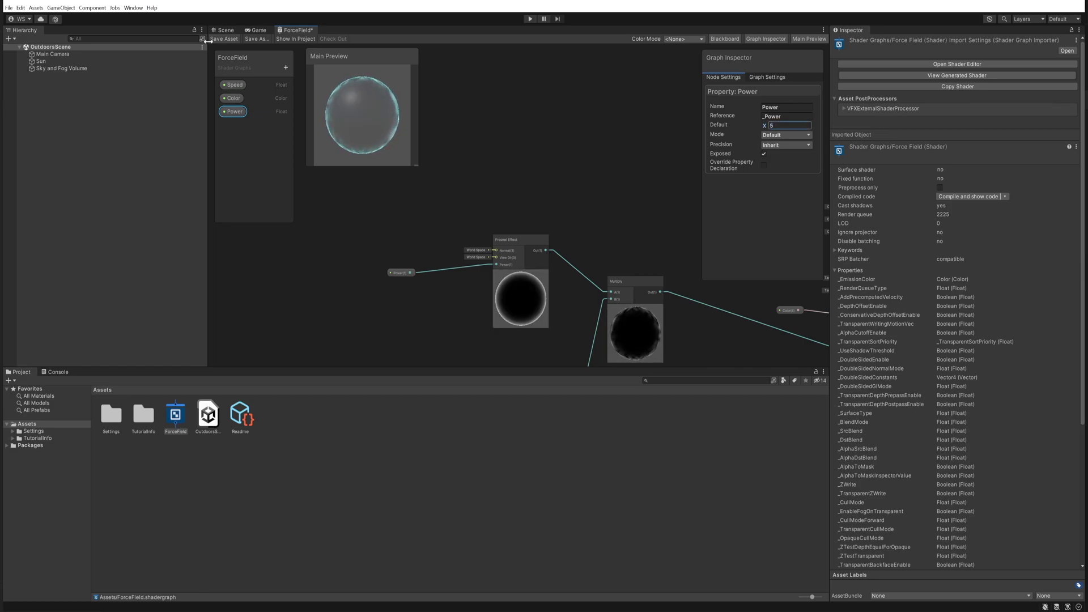
left_click(619, 182)
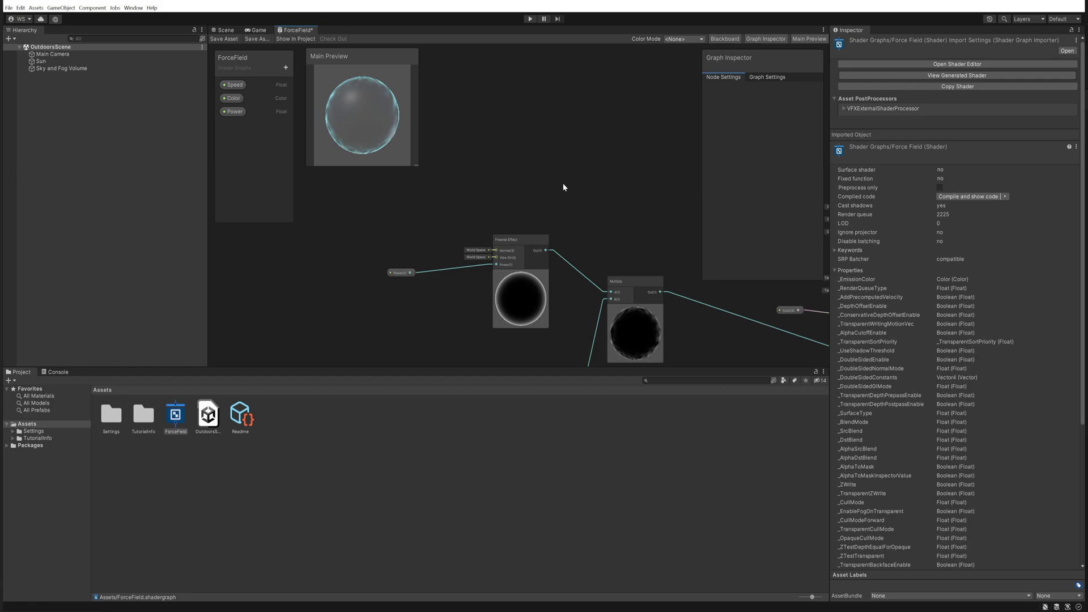
middle_click_drag(617, 235, 477, 164)
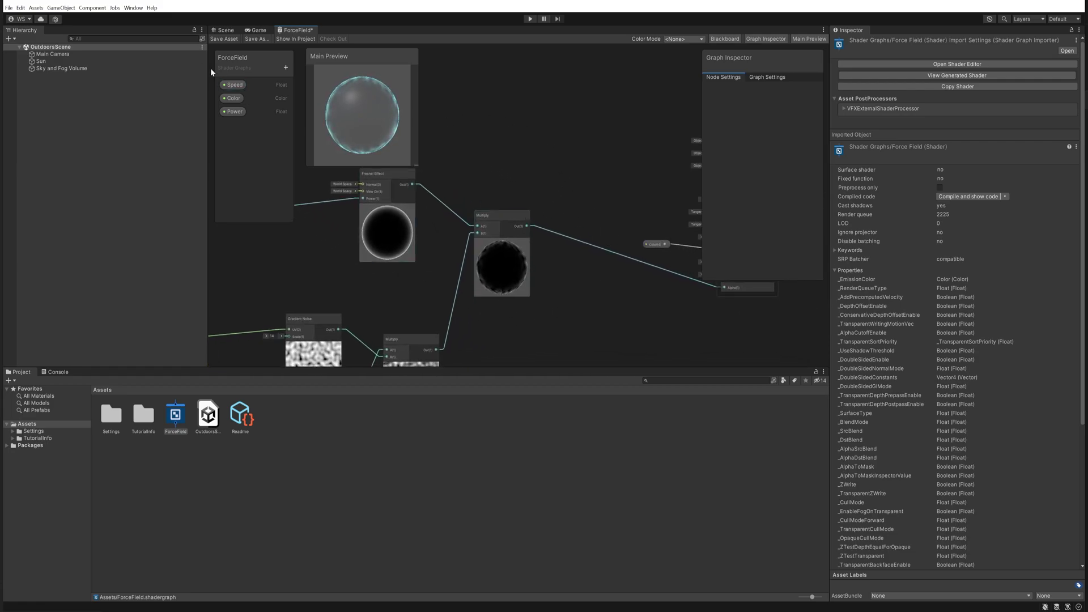
- Save the ForceField shader graph and create a new material in the Assets folder
left_click(225, 40)
left_click(226, 30)
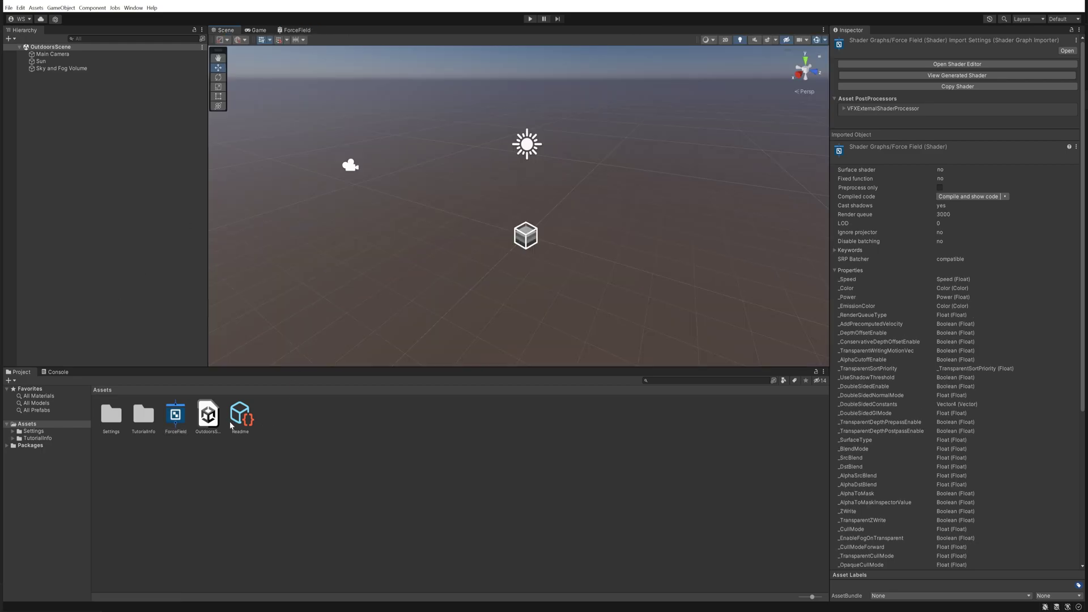
right_click(274, 429)
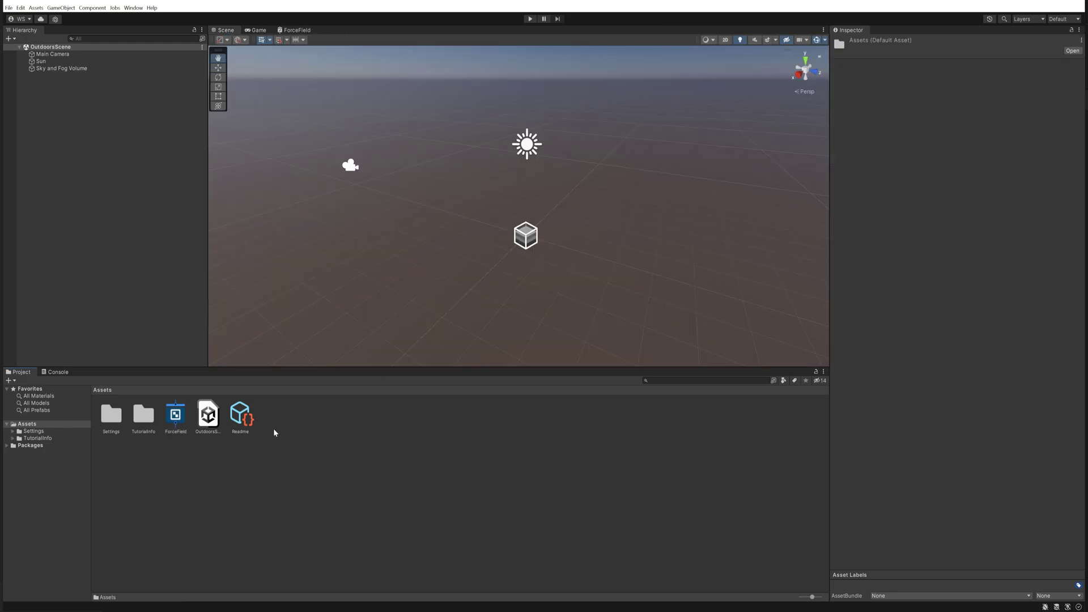
mouse_move(370, 220)
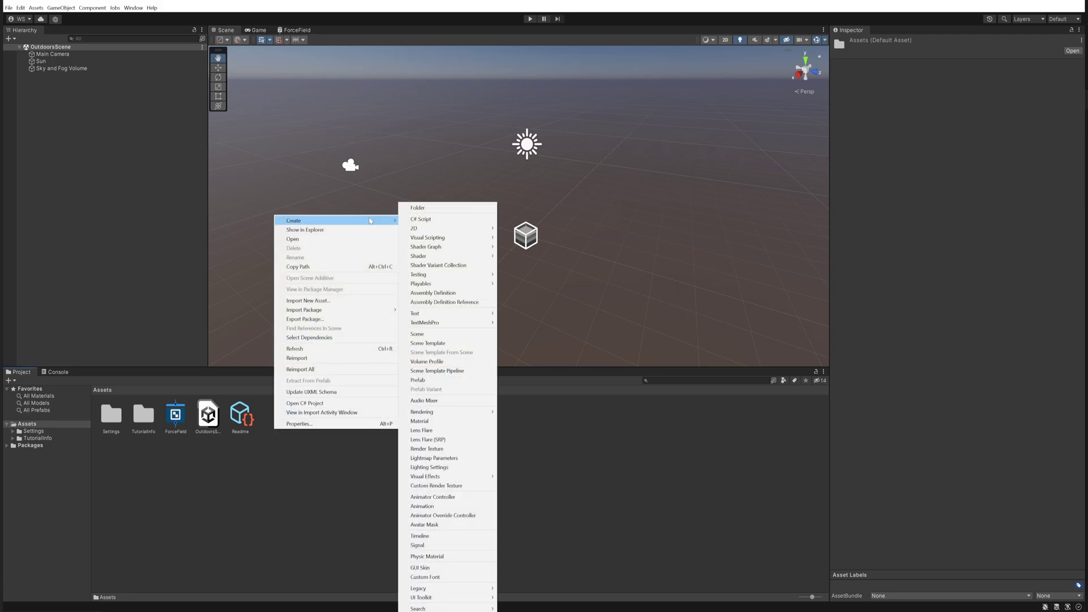
left_click(448, 421)
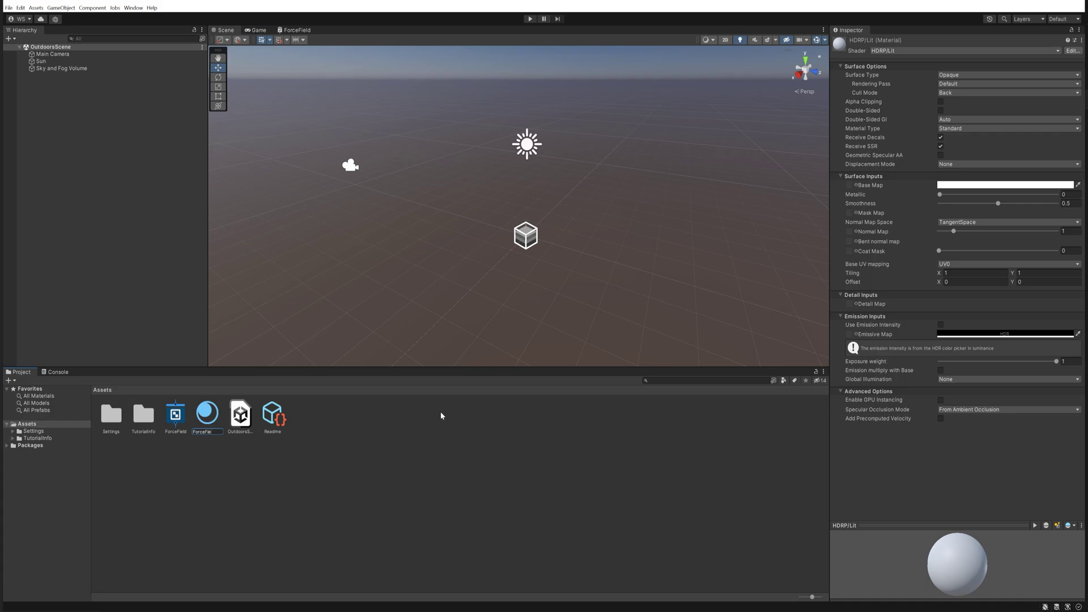
- Assign the Shader Graphs/ForceField shader to the new material by searching 'forc'
left_click(891, 51)
type("forc")
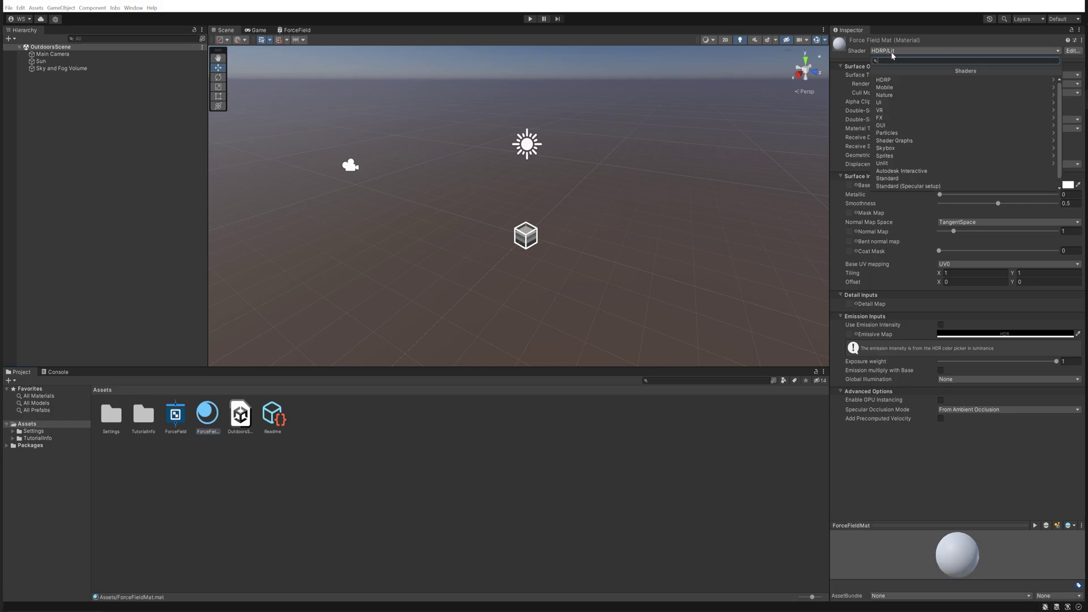
key("Return")
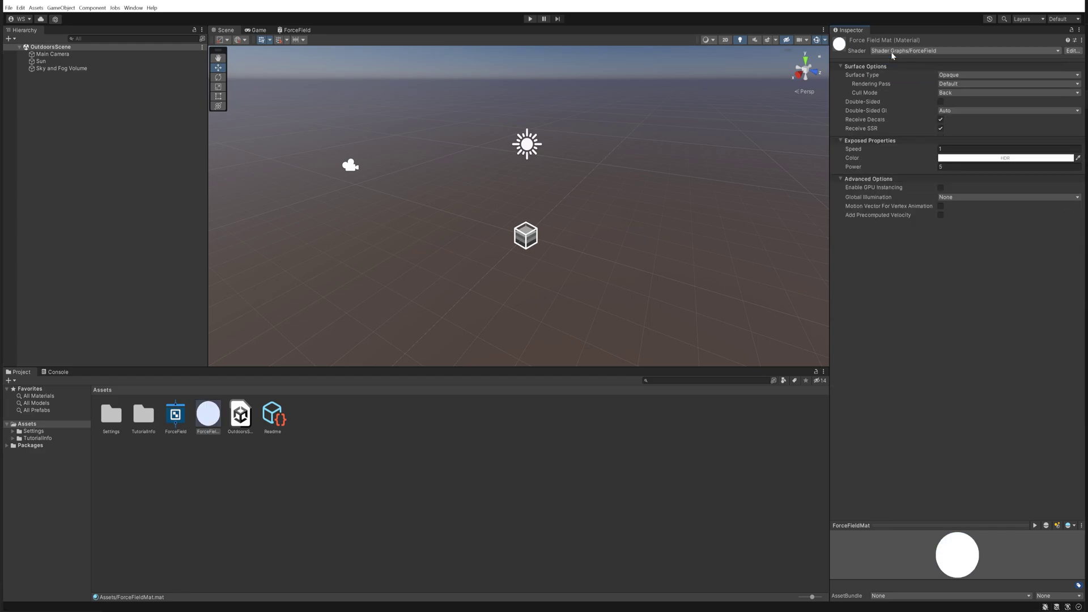
right_click(124, 147)
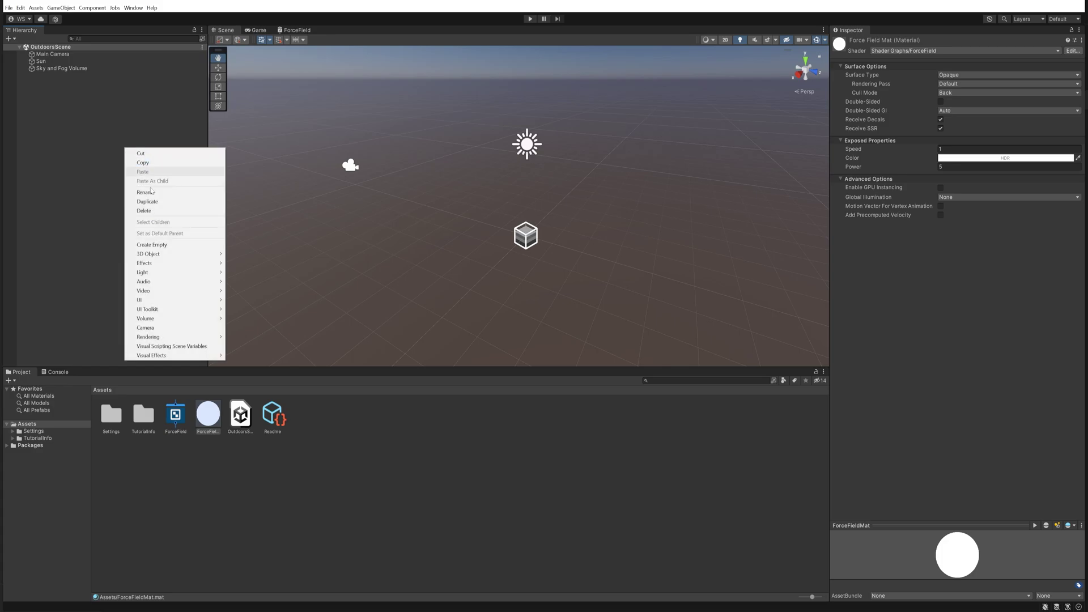
- Create a 3D Sphere in the Hierarchy and drag the ForceField material onto it
mouse_move(192, 259)
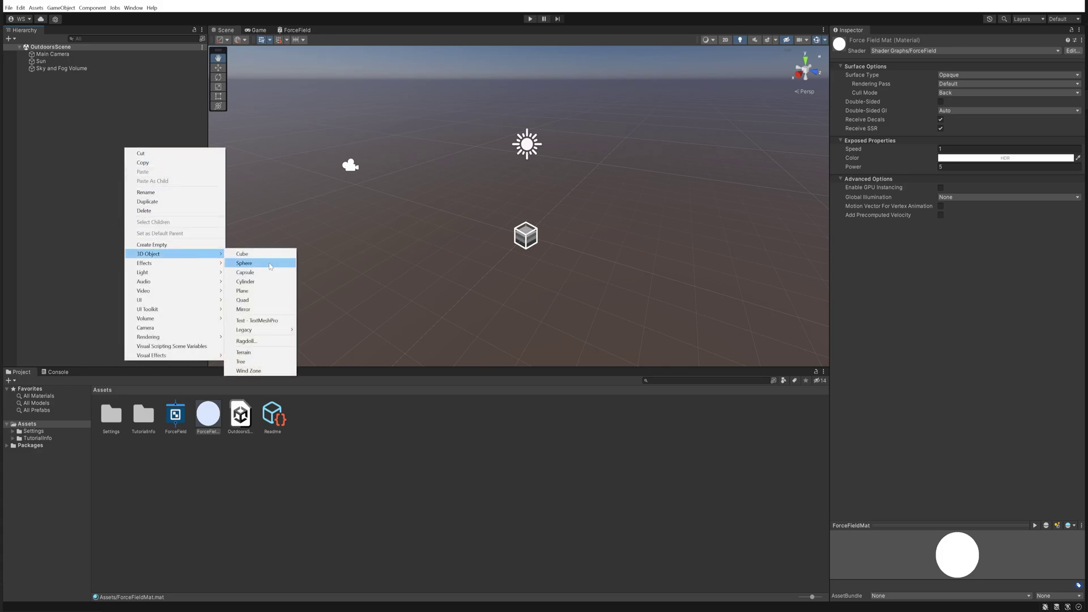
left_click(244, 263)
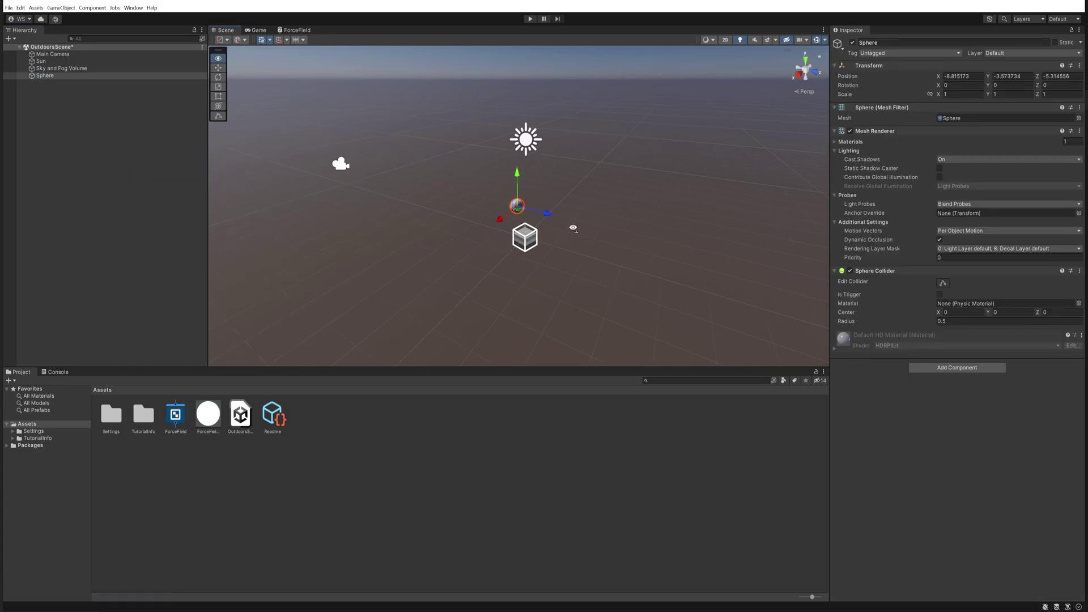
left_click_drag(570, 225, 617, 222, "alt")
scroll(515, 229, "up", 5)
scroll(516, 219, "down", 3)
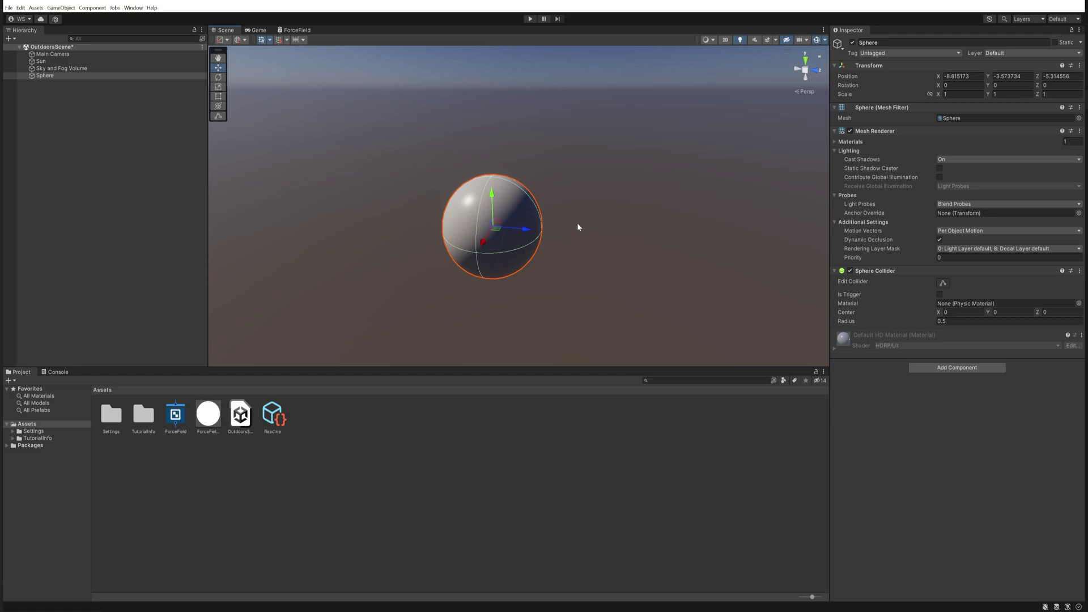
left_click_drag(208, 416, 482, 227)
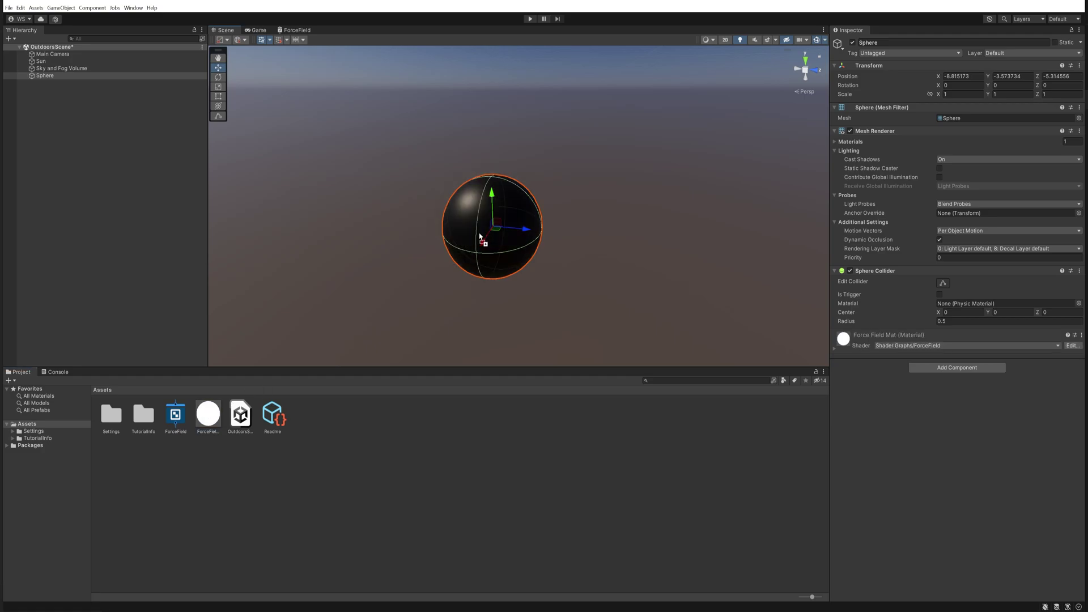
left_click(957, 337)
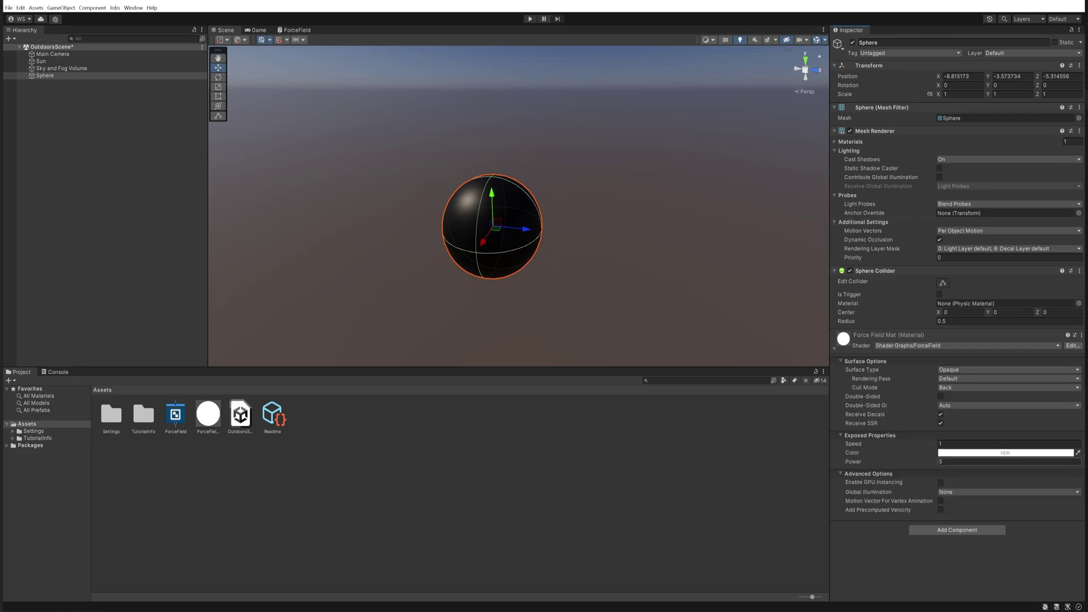
- Set the material's Color to red with HDR intensity 2.3
left_click(972, 457)
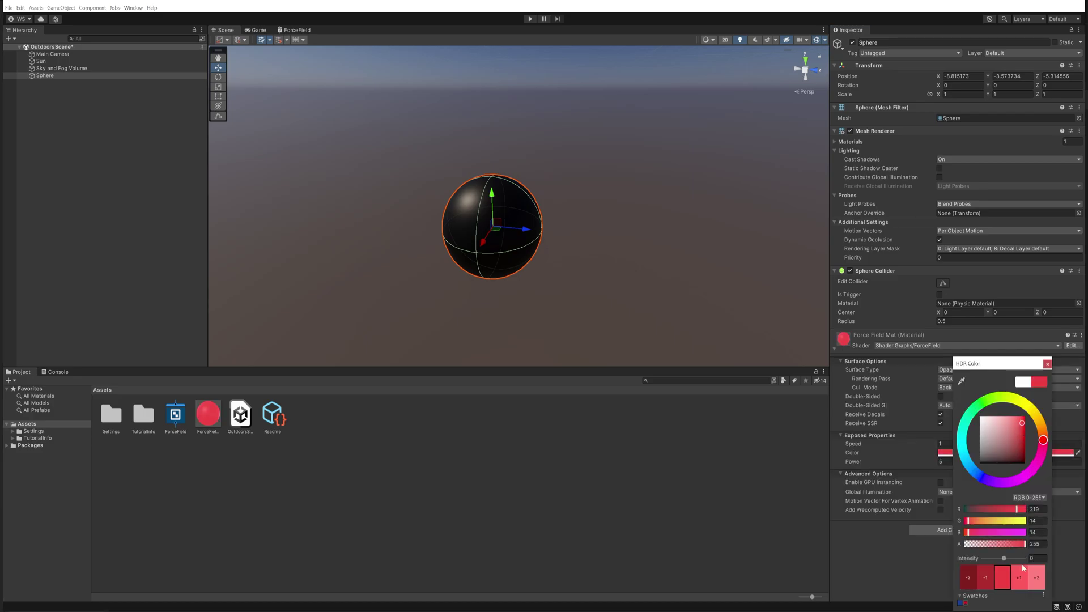
left_click_drag(1005, 560, 1009, 560)
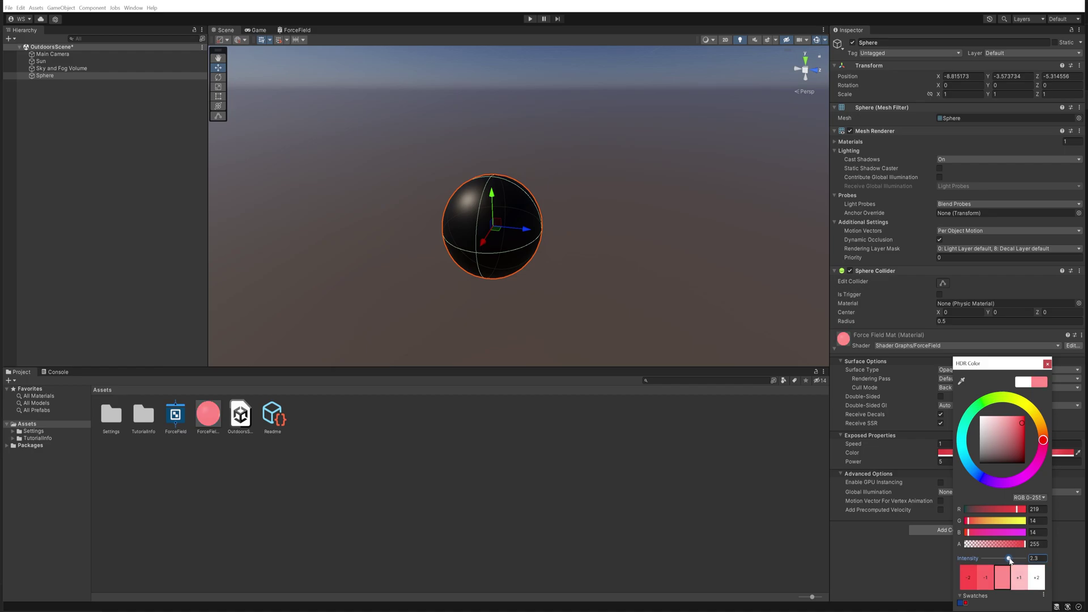
left_click(906, 570)
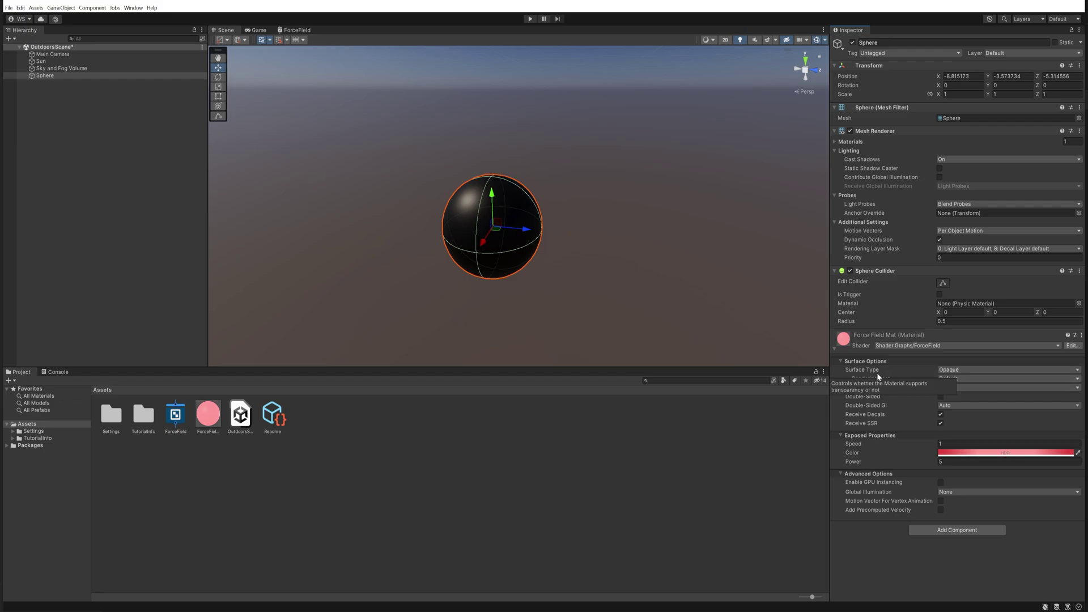
- Change the material's Surface Type to Transparent
left_click(955, 370)
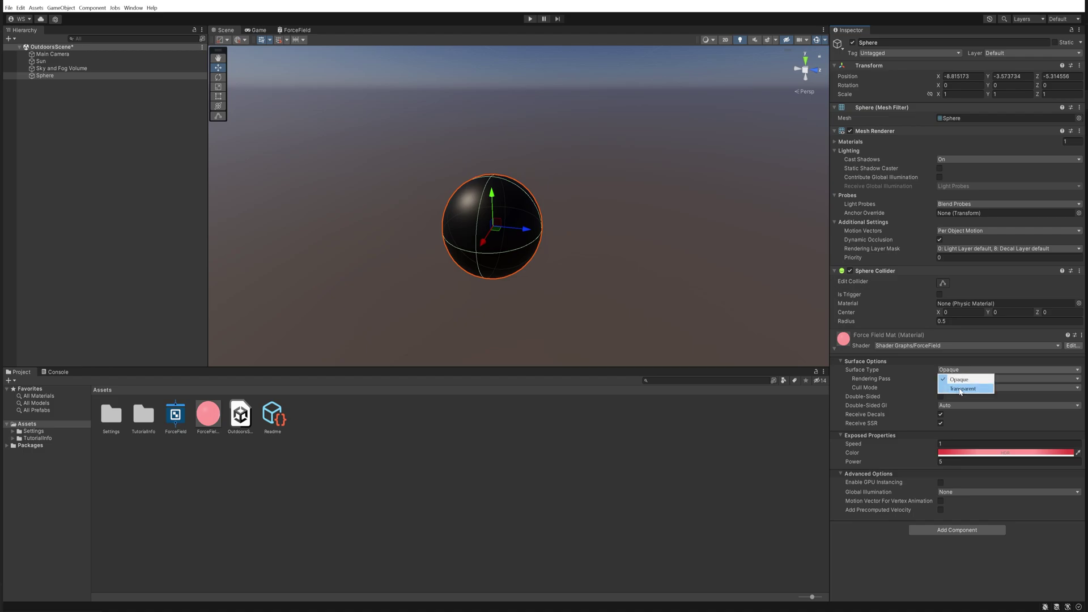
left_click(960, 390)
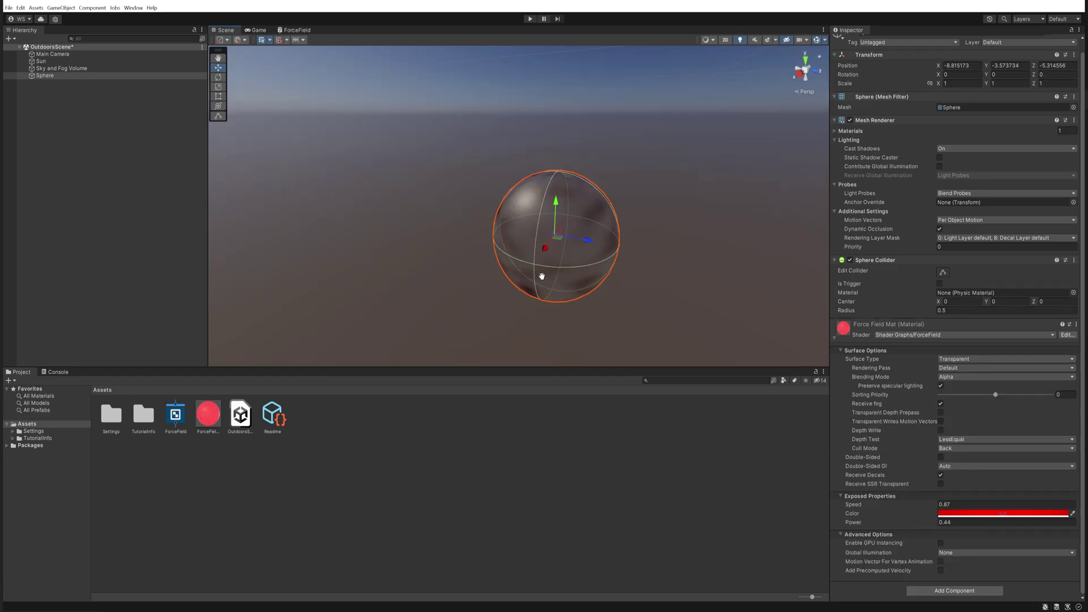
mouse_move(541, 279)
middle_mouse_down()
mouse_move(549, 274)
mouse_move(539, 306)
mouse_move(538, 278)
middle_mouse_up()
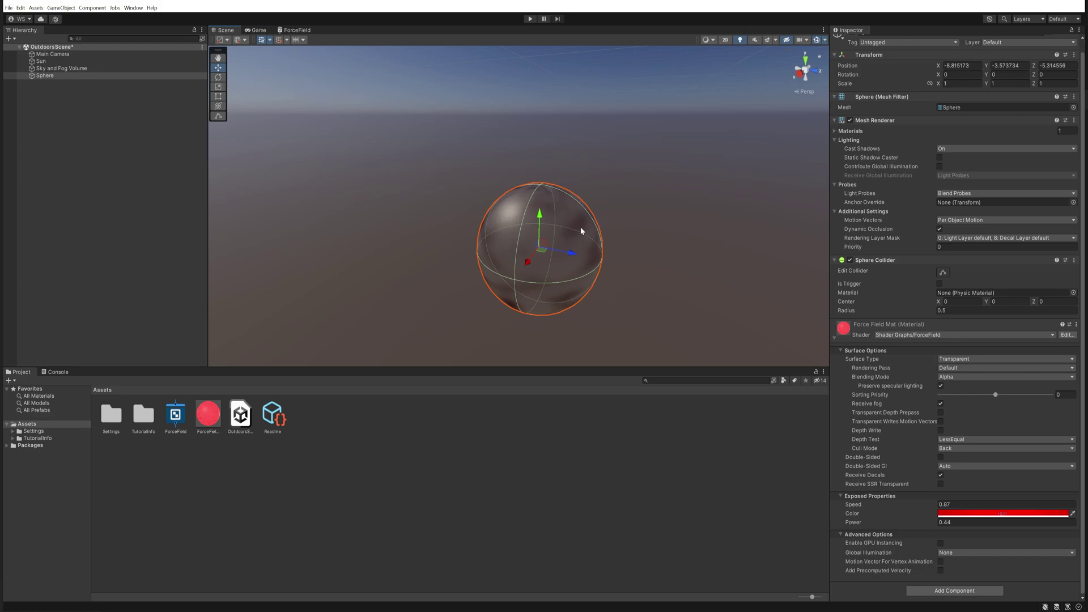
left_click(297, 31)
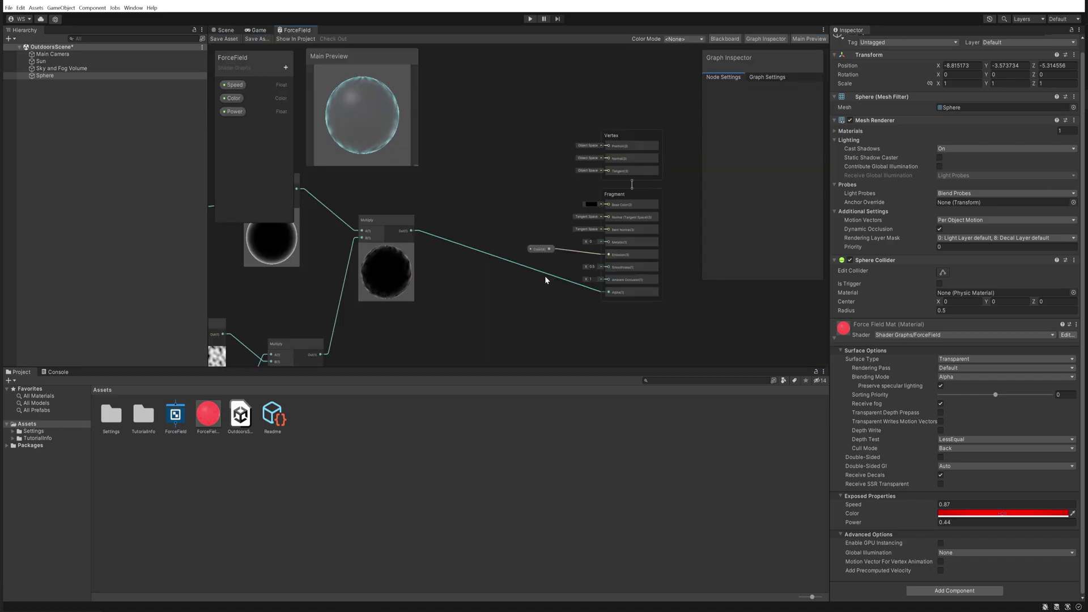
- Enter 0 for the Fragment node's Smoothness, save the ForceField graph, and go back to the Scene
left_click(592, 266)
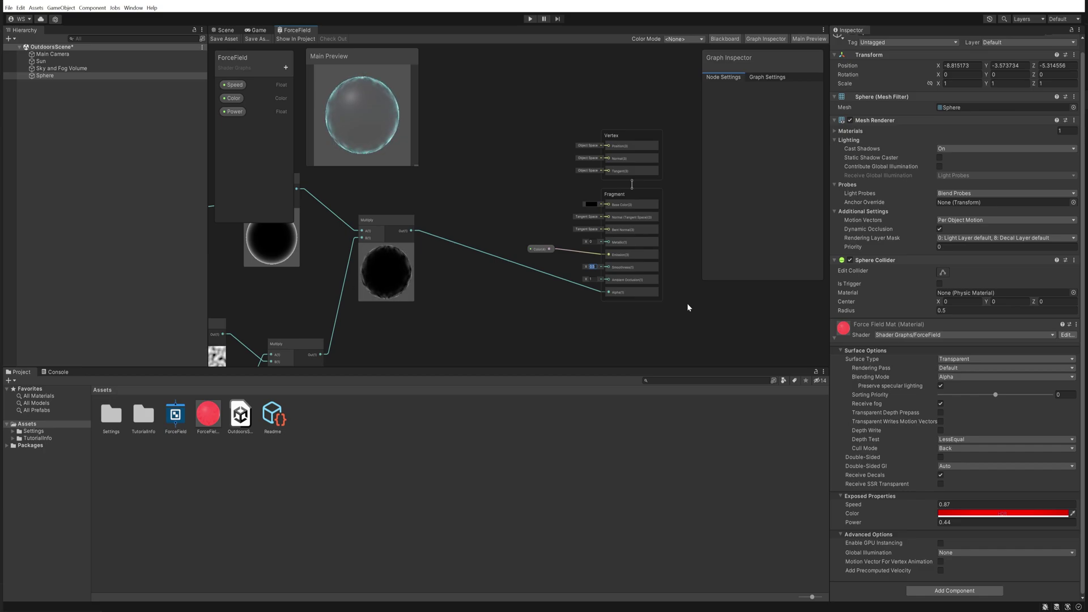
type("0")
key("Return")
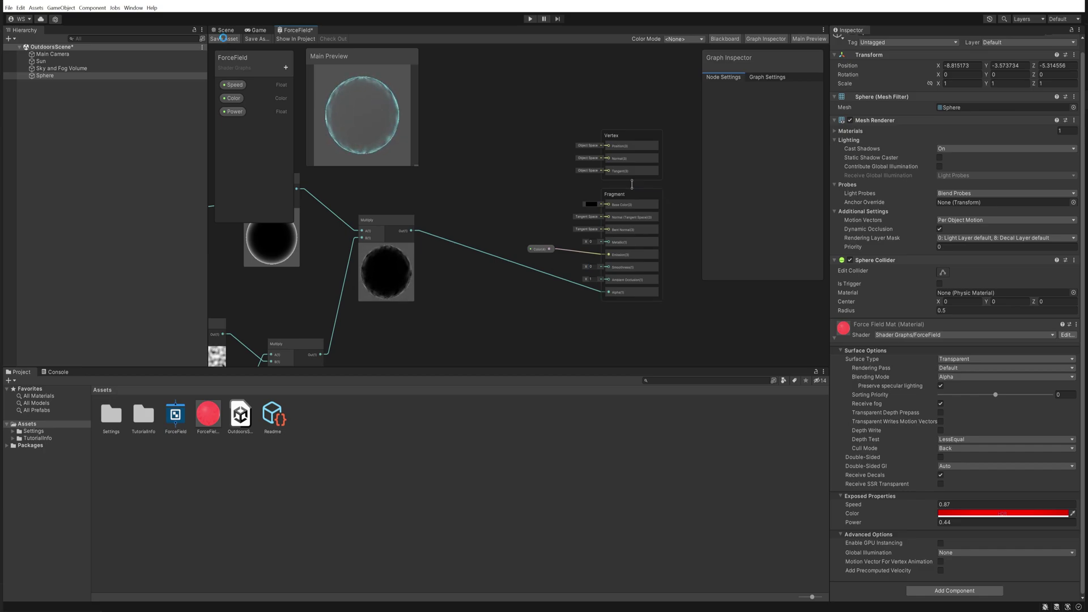
left_click(223, 38)
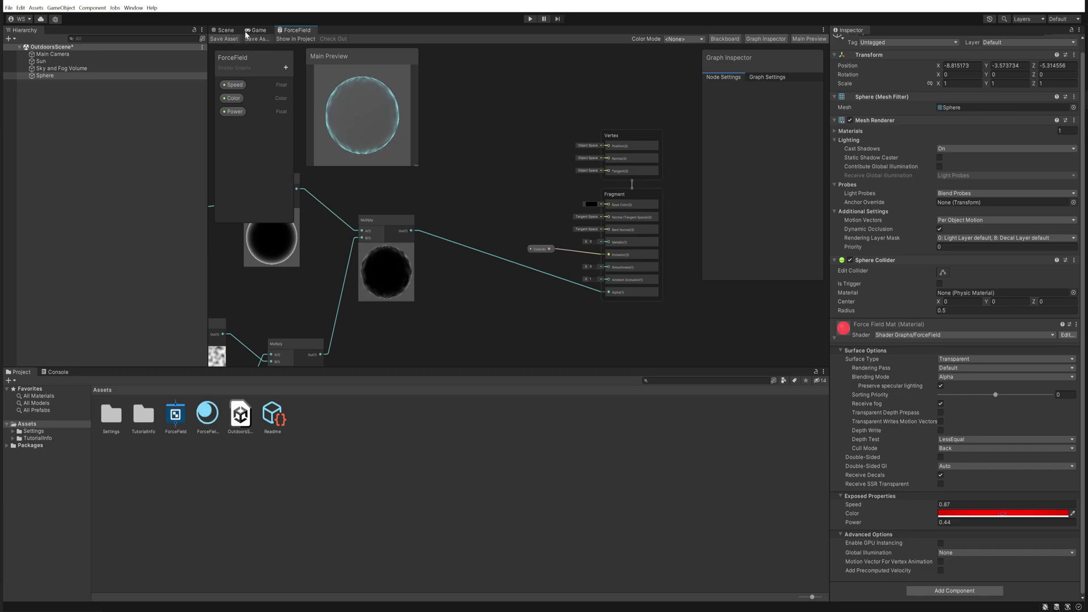
left_click(225, 30)
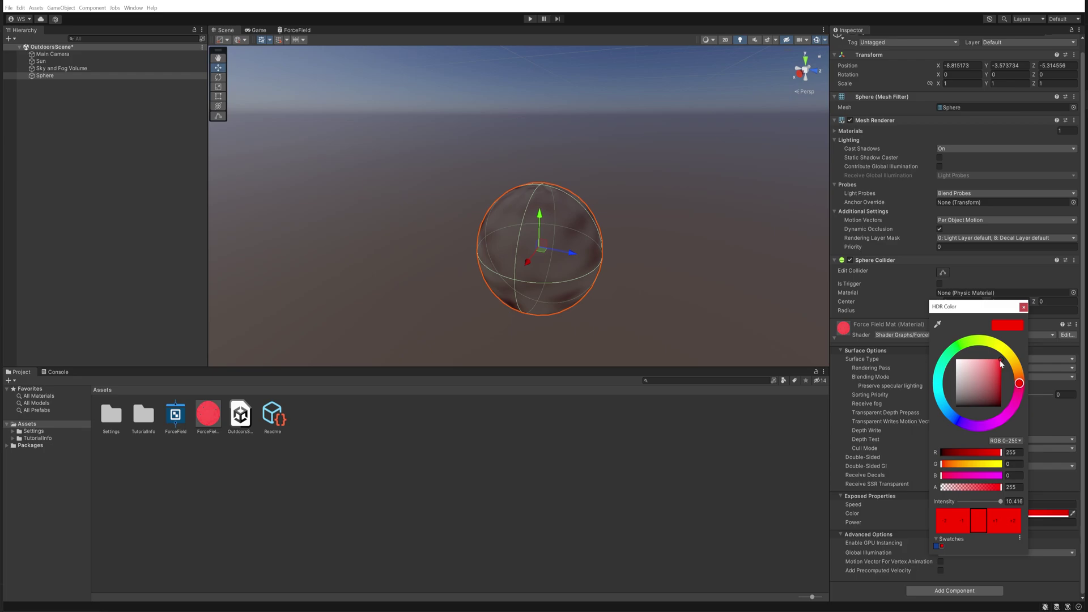
- Set the Color to red 255/12/12 with HDR intensity around 16
left_click(1001, 364)
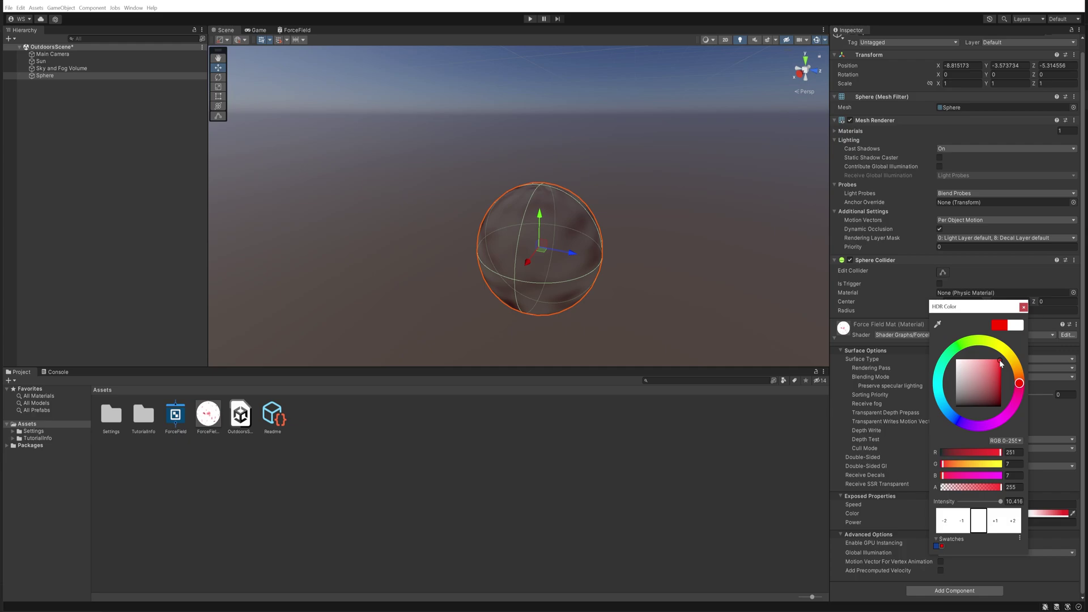
left_click(999, 363)
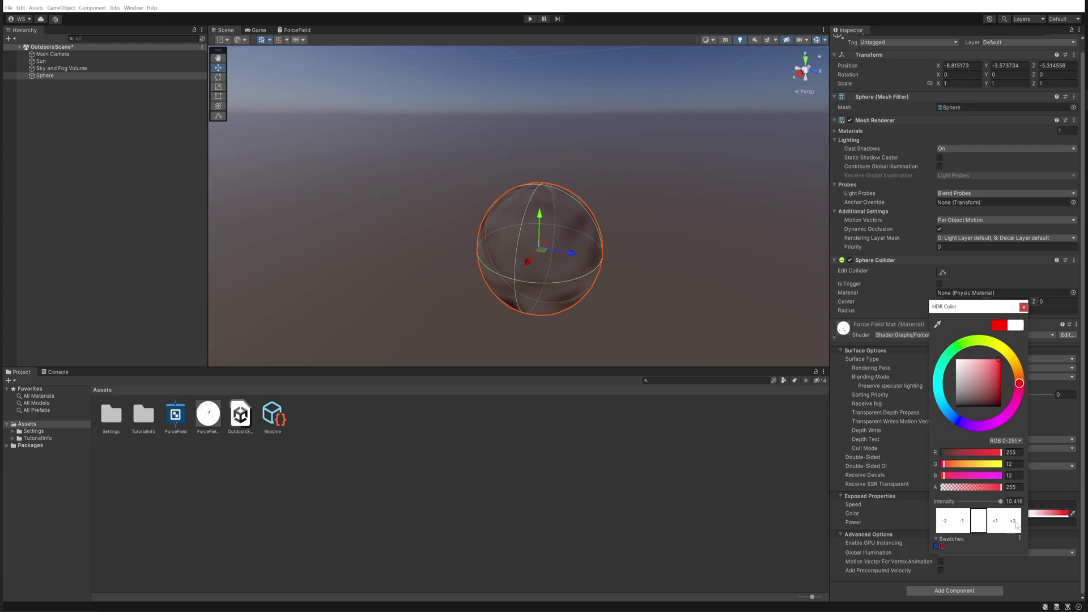
left_click(1014, 501)
type("30")
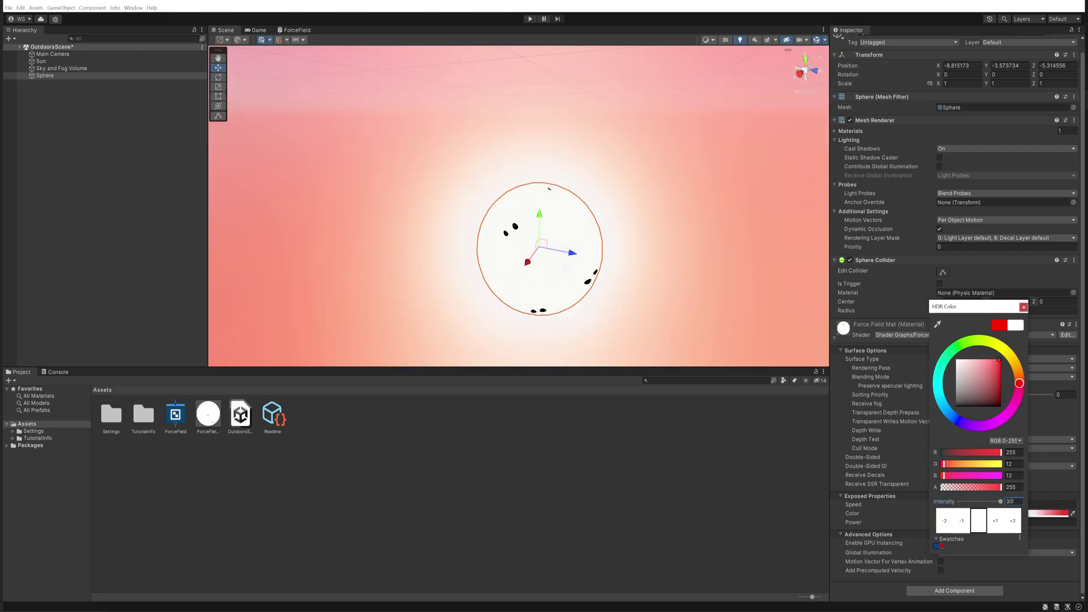
key("Return")
type("10")
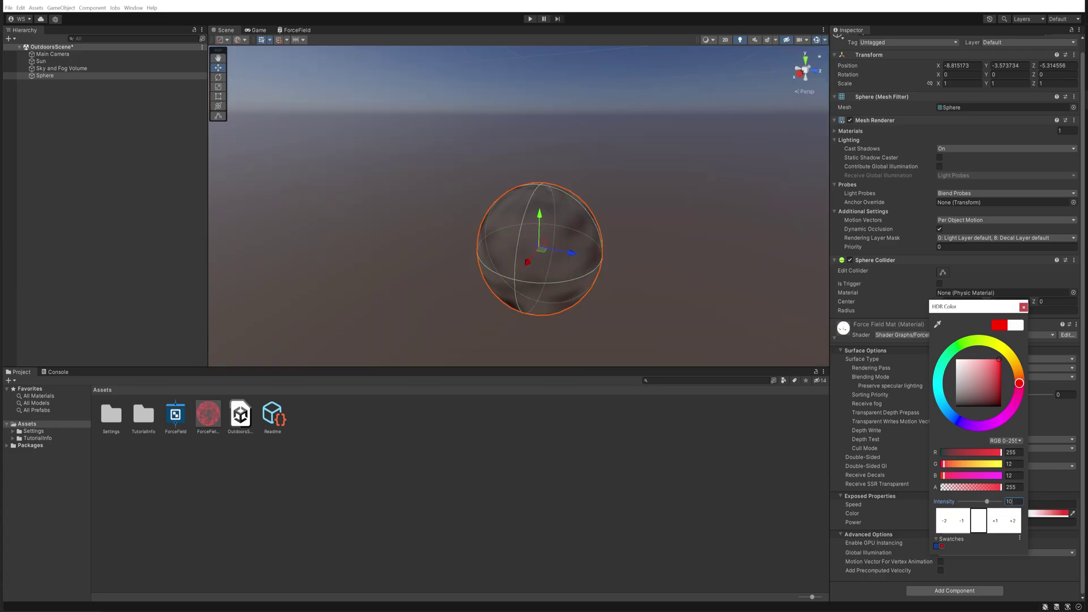
left_click_drag(988, 505, 992, 507)
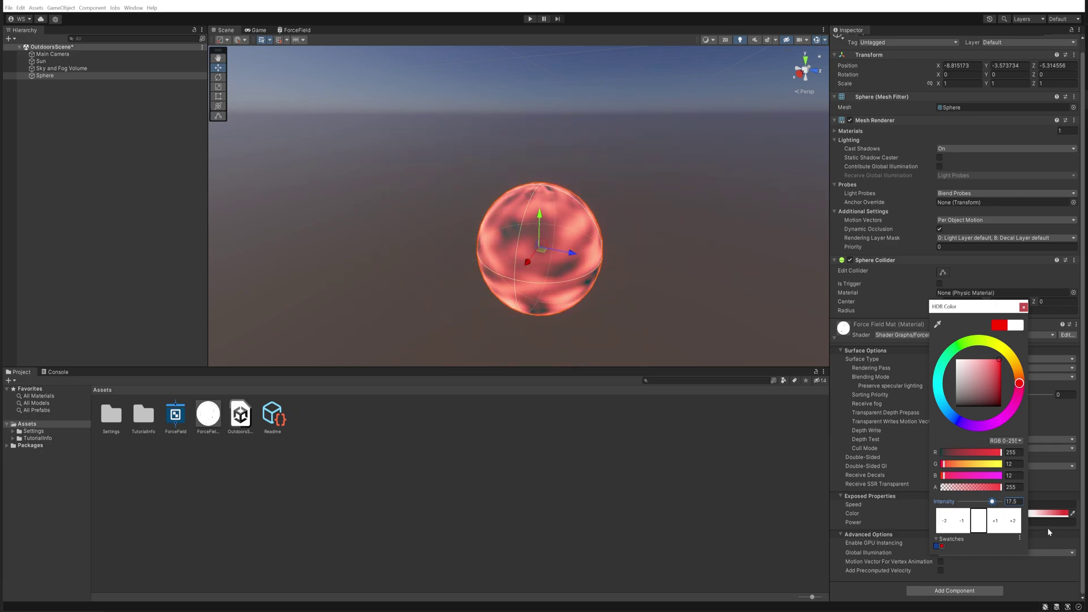
left_click(1049, 487)
- Raise the material's Power to 7.67 and orbit the view around the sphere
left_click_drag(852, 522, 997, 524)
left_click(522, 317)
left_click_drag(522, 318, 718, 260, "alt")
left_click(556, 249)
left_click_drag(555, 250, 731, 301, "alt")
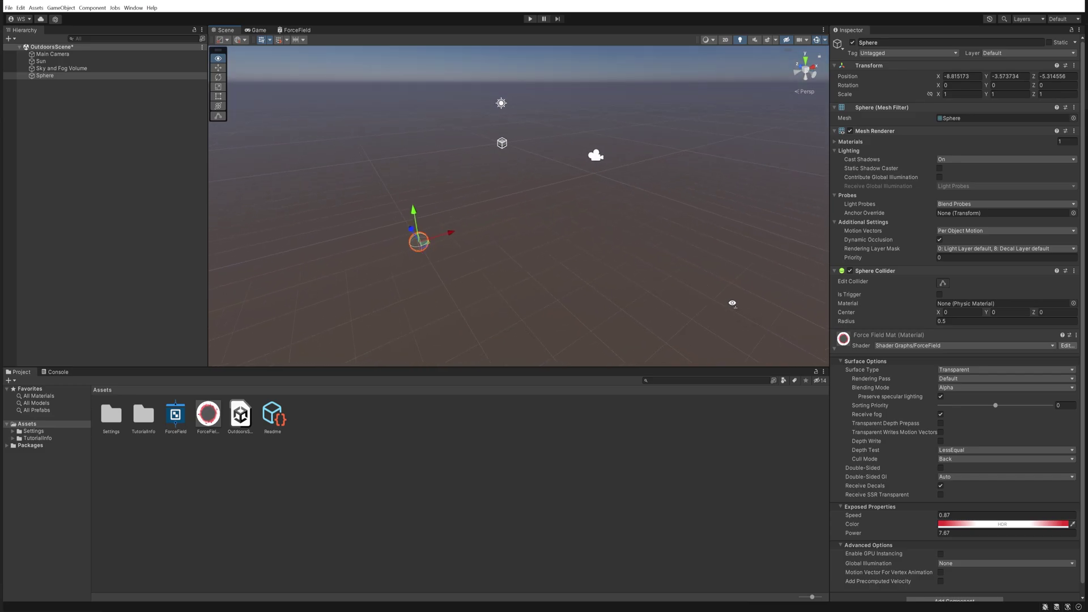
- Start Play mode and select the Sphere in the Hierarchy
left_click_drag(431, 233, 677, 189)
left_click(799, 208)
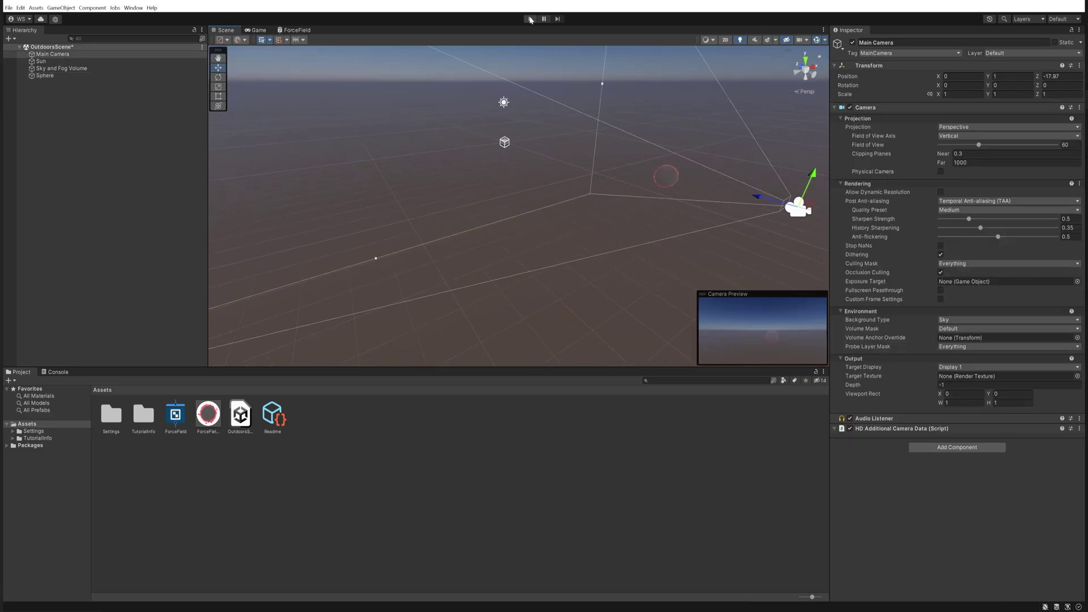
key("ctrl+p")
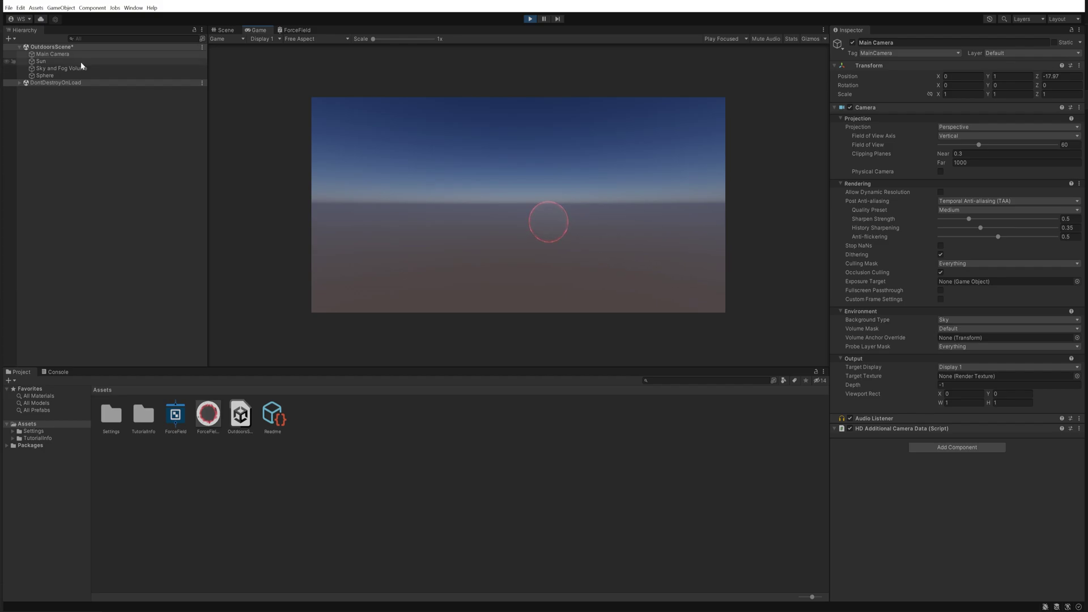
left_click(46, 76)
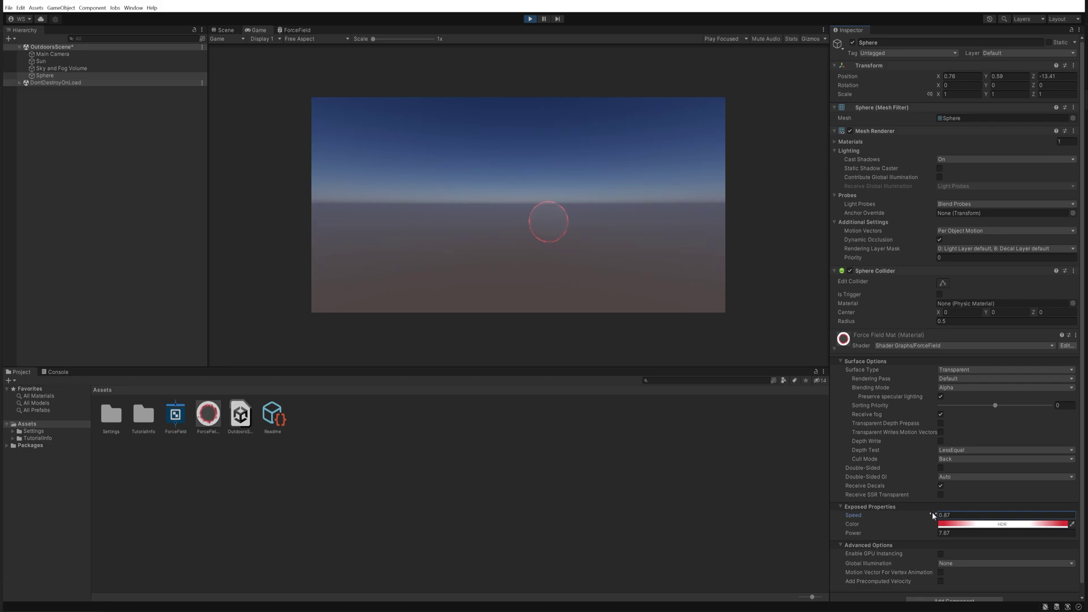
- Set the material's Speed to 0.3 and lower Power to 4.95
left_click(974, 515)
type("0")
type(".1")
key("BackSpace")
type("27")
key("BackSpace")
key("BackSpace")
type("3")
left_click_drag(927, 533, 884, 531)
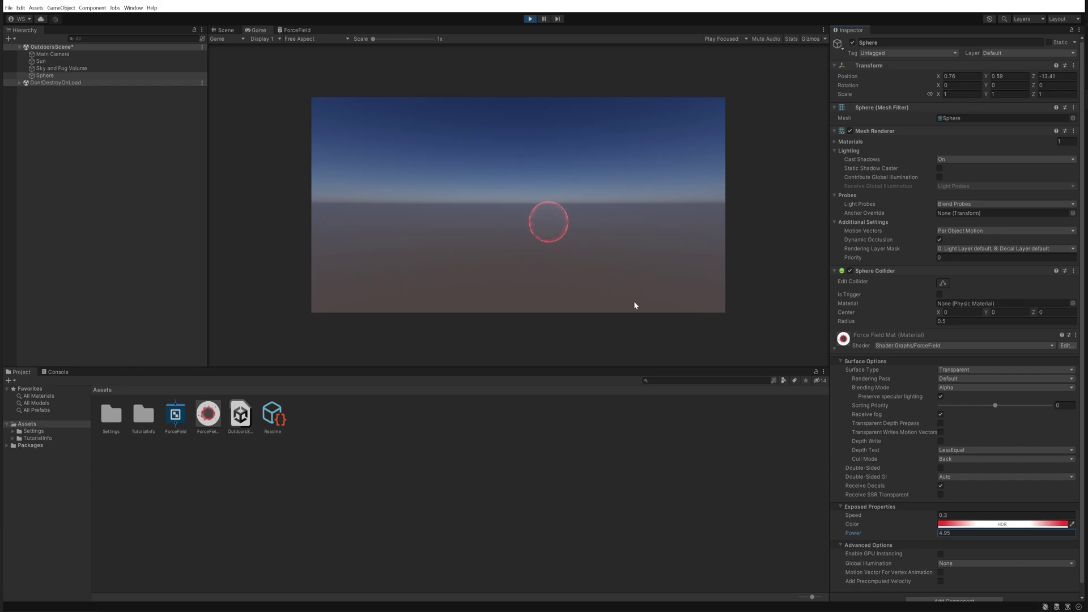
left_click(941, 468)
- Turn on Double-Sided for Force Field Mat, keeping Normal Mode at Mirror
left_click(940, 468)
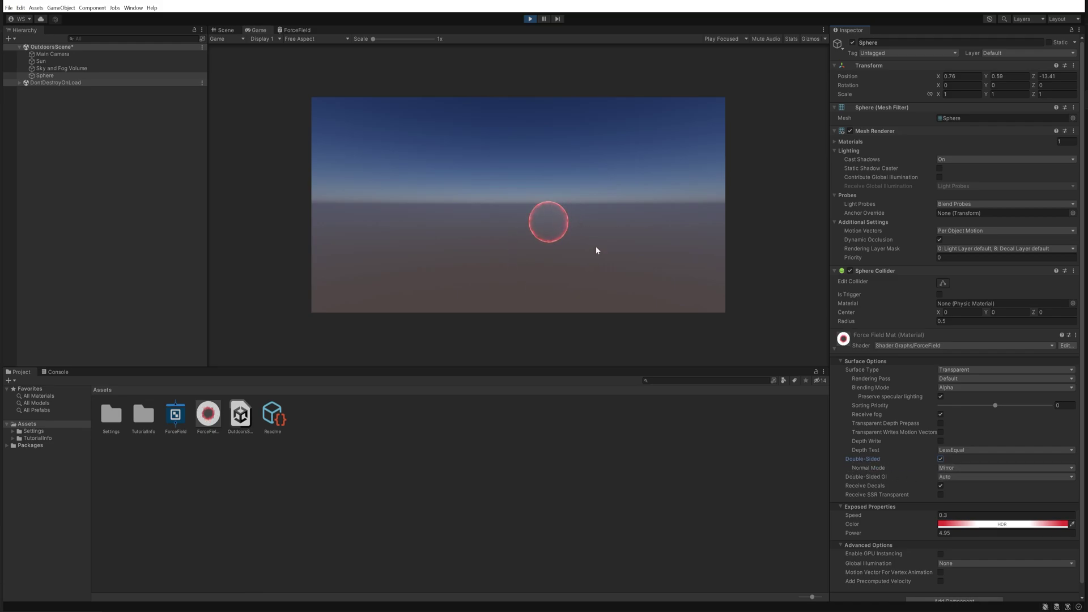
left_click(940, 460)
left_click(940, 468)
left_click(940, 459)
left_click(941, 469)
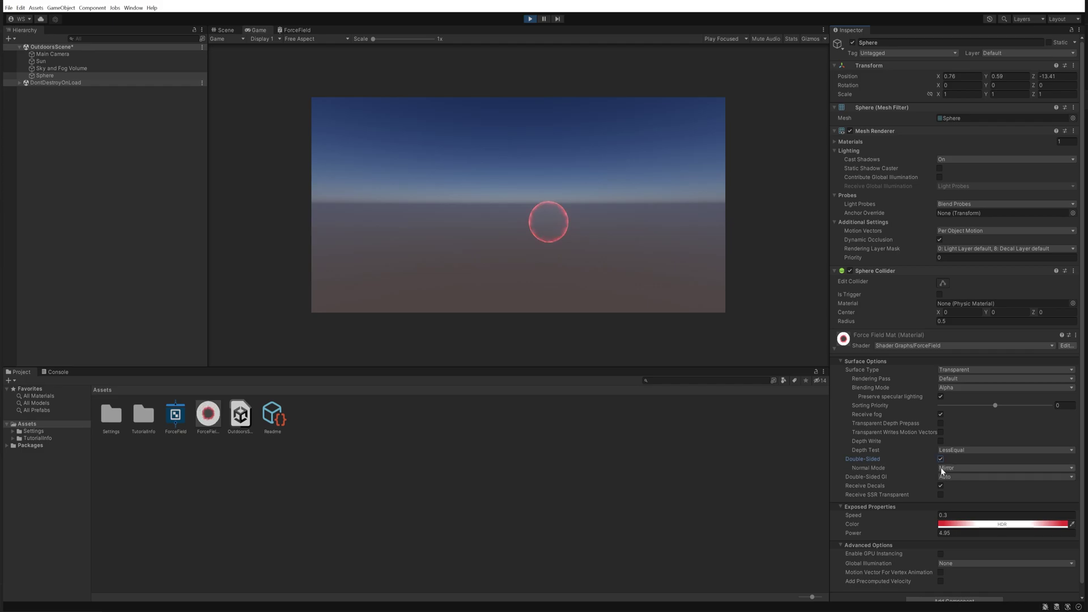